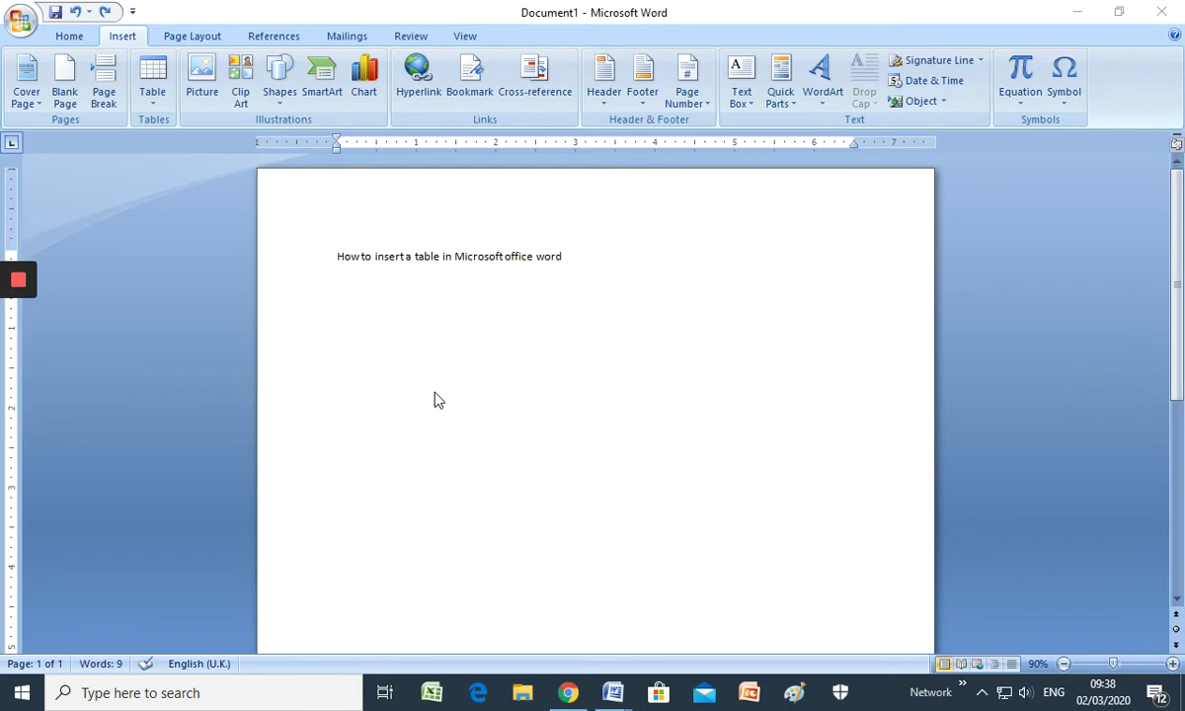
- Insert a table with four columns and six rows below the document's heading line
left_click(125, 39)
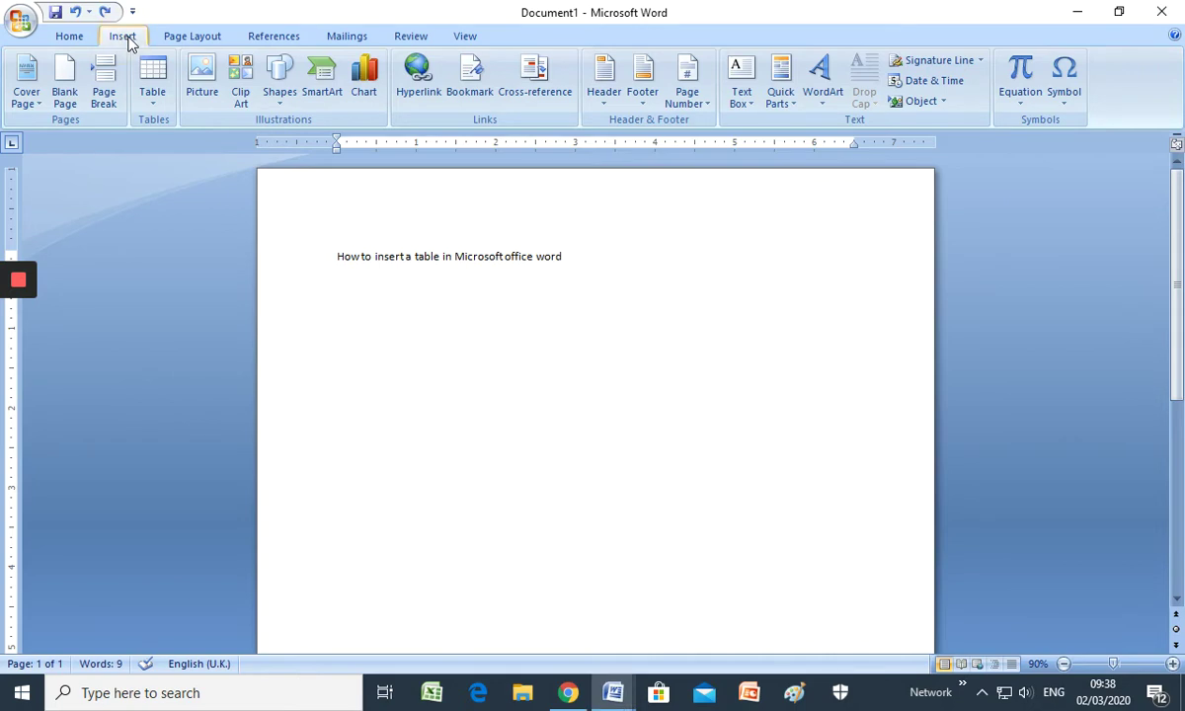
left_click(156, 110)
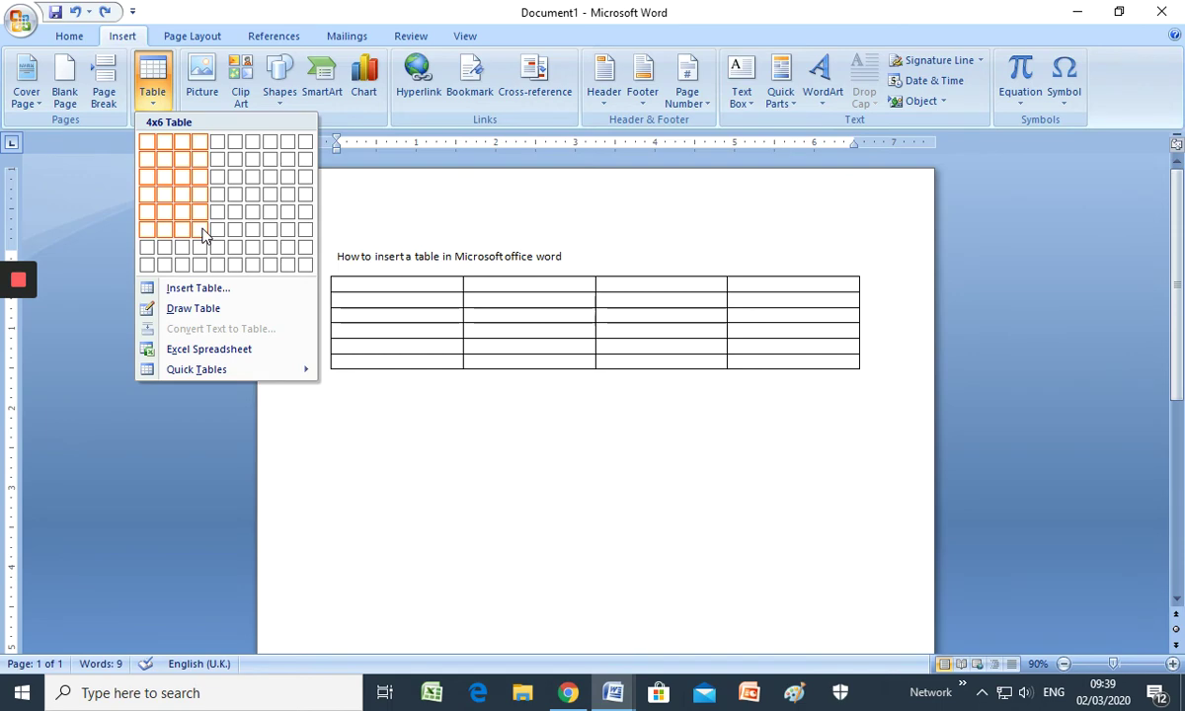
left_click(202, 237)
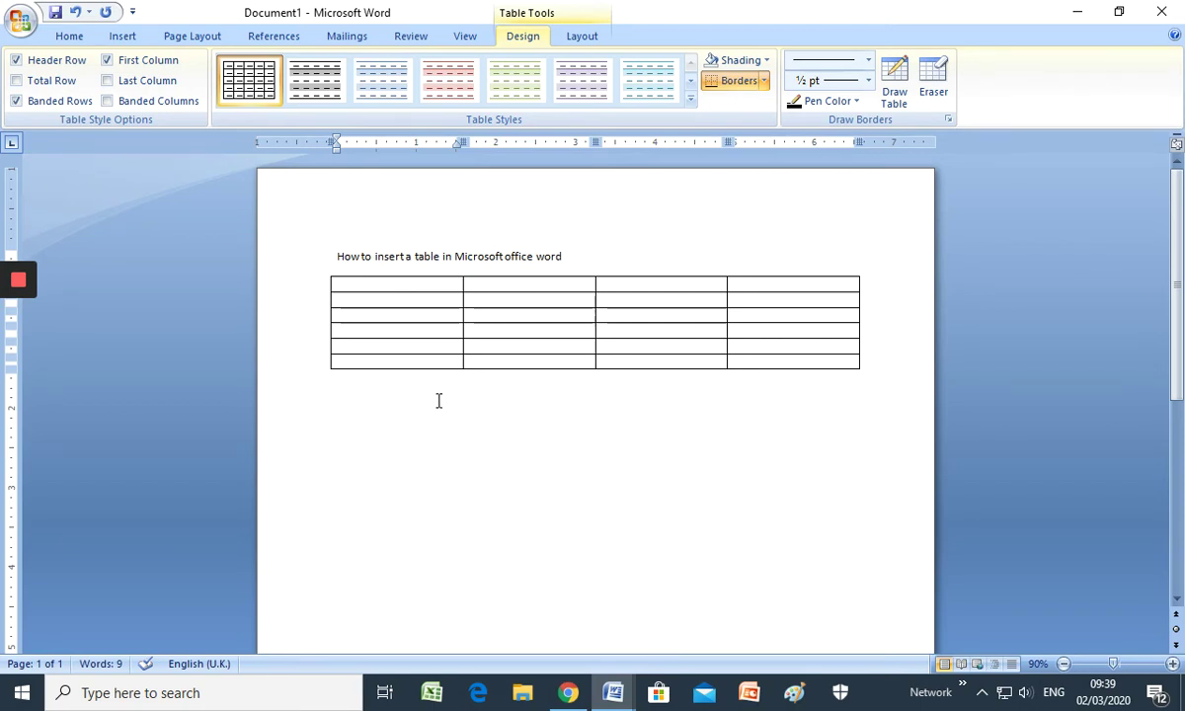
- Erase the three vertical partitions in the table's top row to make it a single cell
left_click(938, 88)
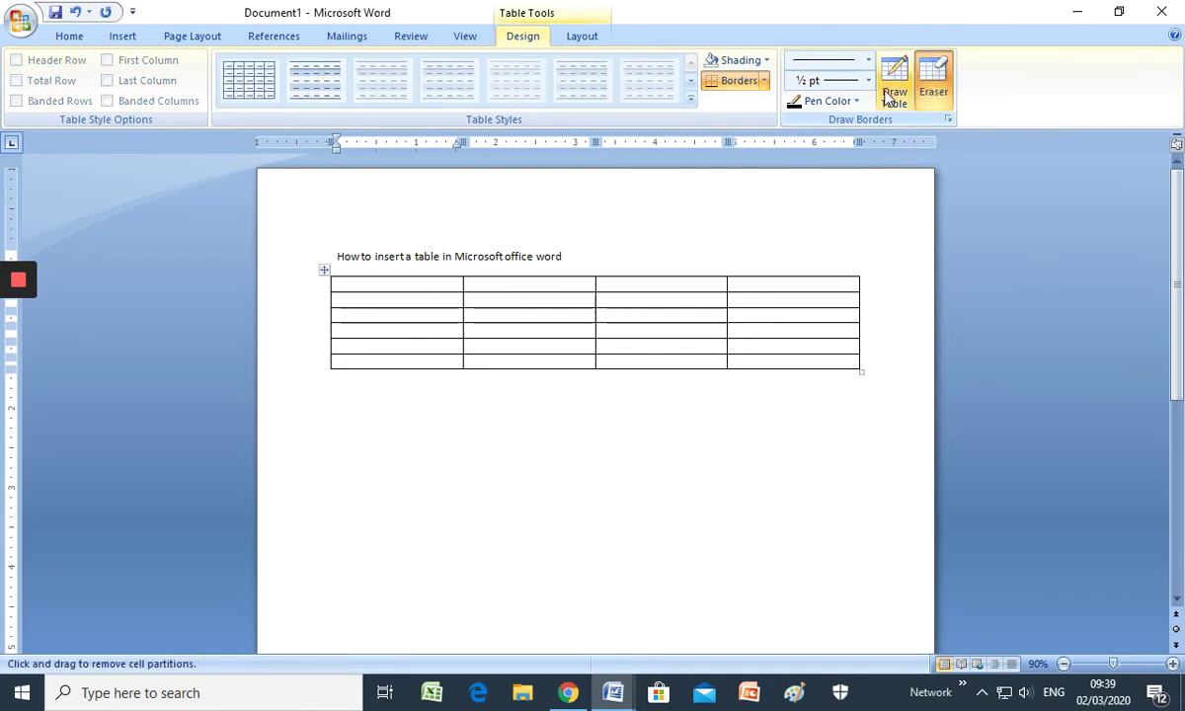
left_click(465, 282)
left_click(598, 282)
left_click(729, 284)
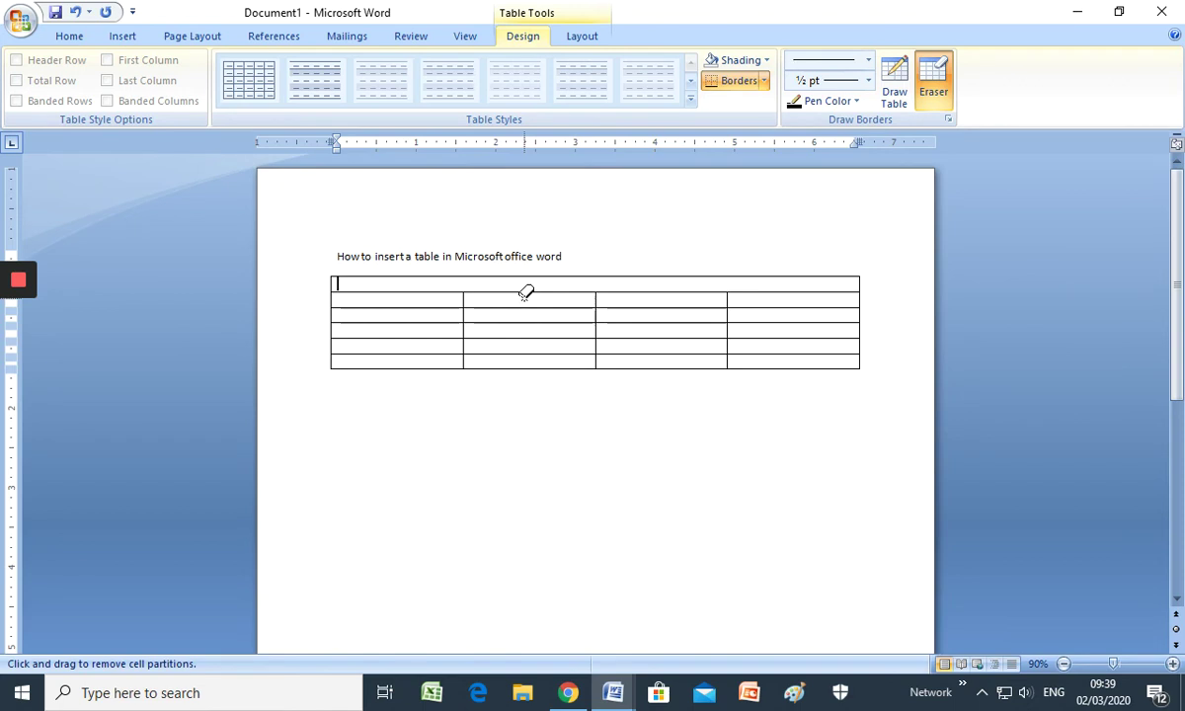
left_click(69, 36)
key("Escape")
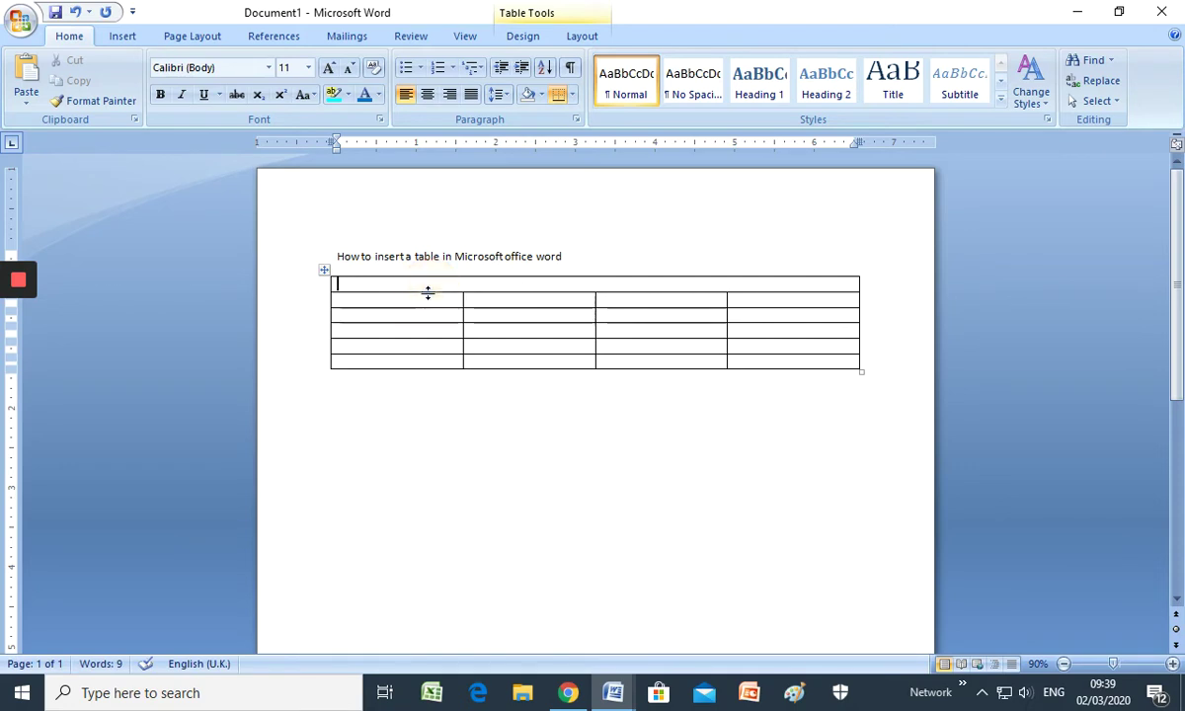
- Enter the title "My favourites movies" in the merged top row of the table
type("My f")
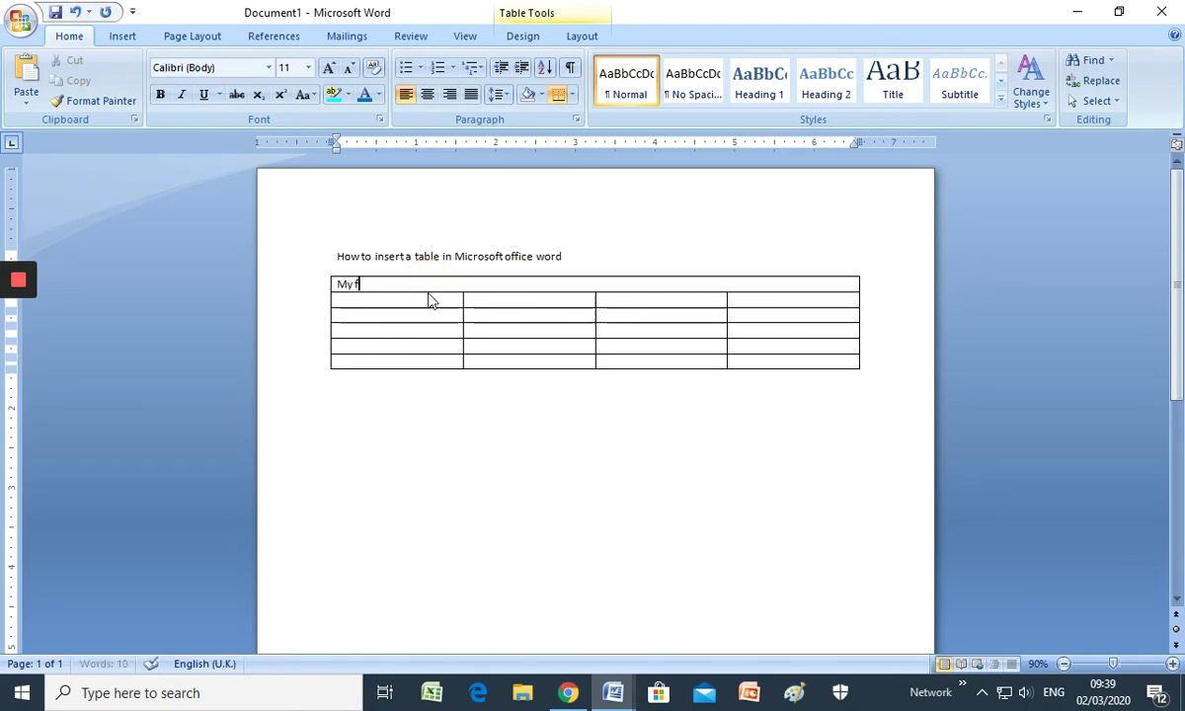
type("ovaourites movies")
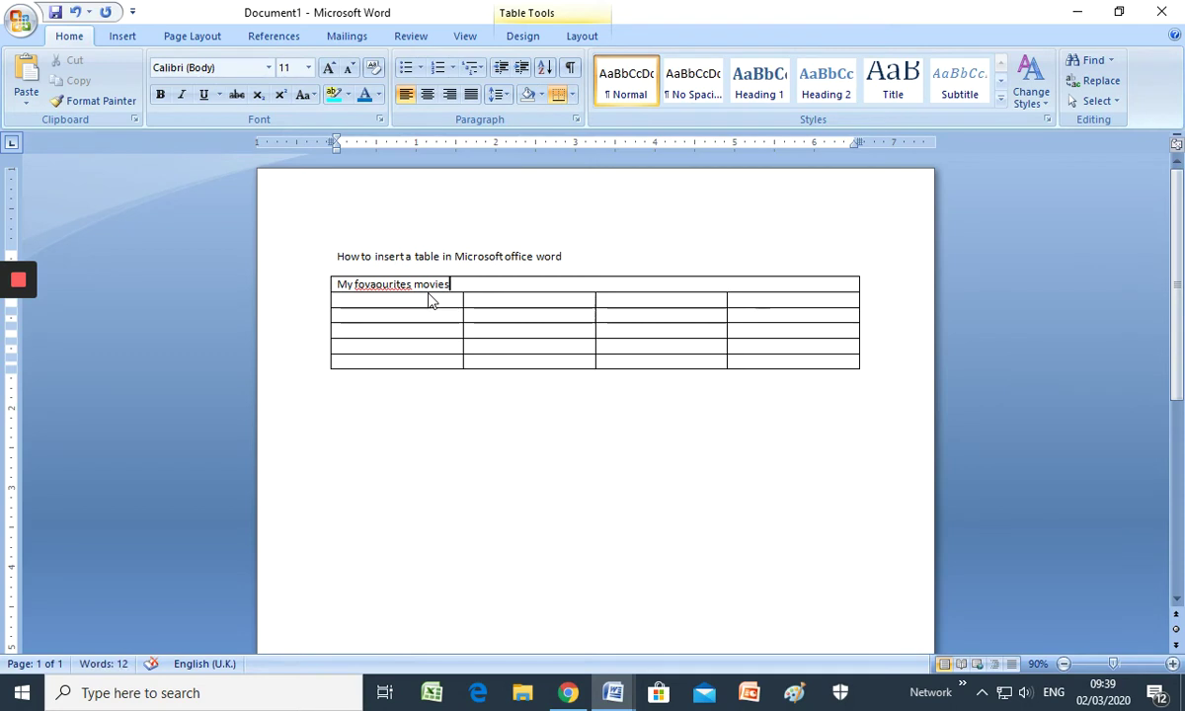
left_click(372, 284)
key("BackSpace")
key("BackSpace")
key("BackSpace")
type("av")
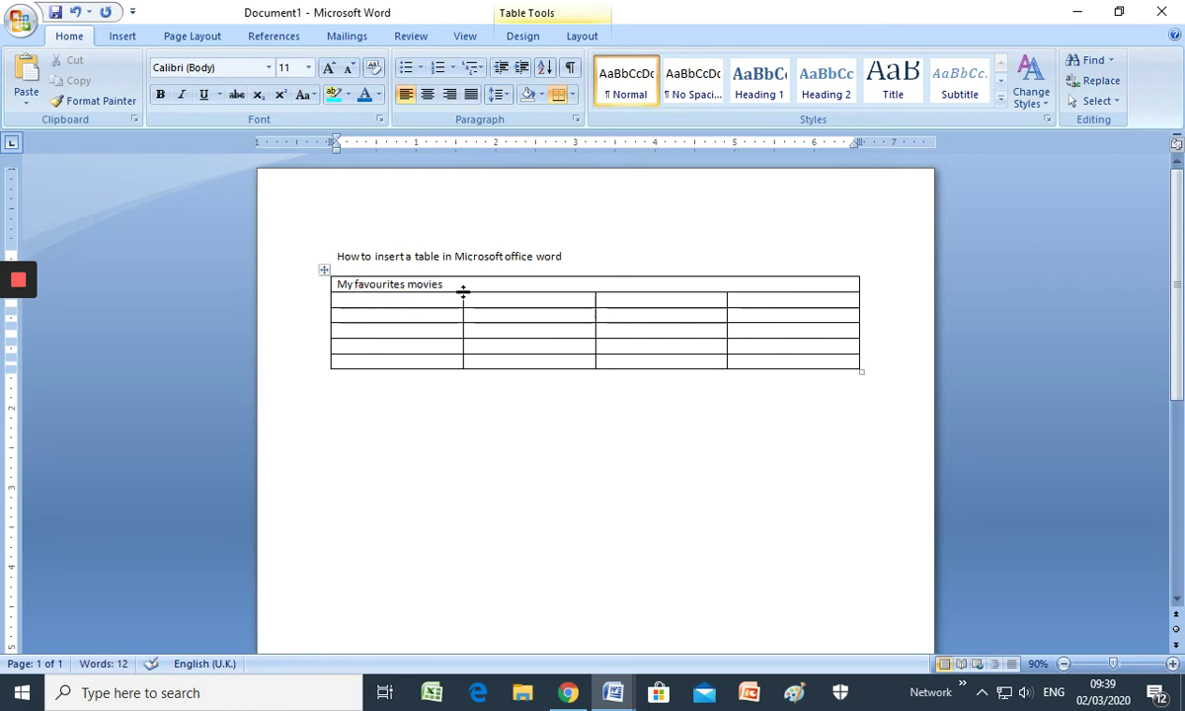
- Centre the table title "My favourites movies" and set its font to Arial Black
left_click_drag(453, 286, 335, 284)
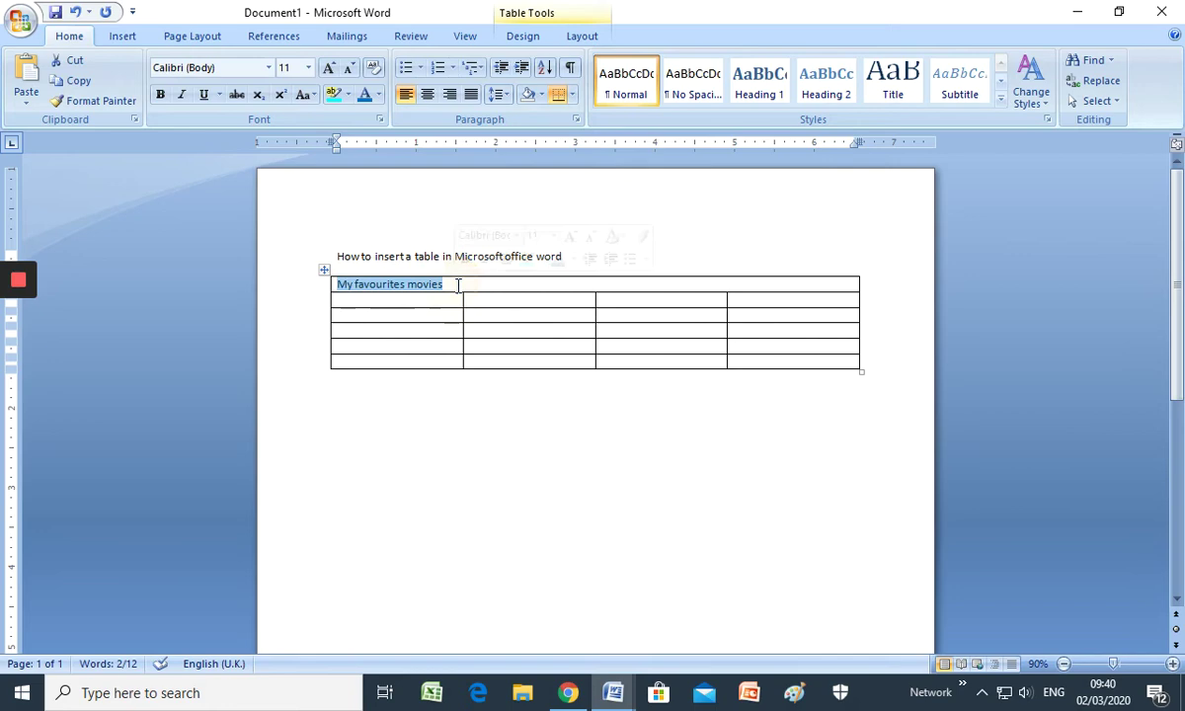
left_click(428, 95)
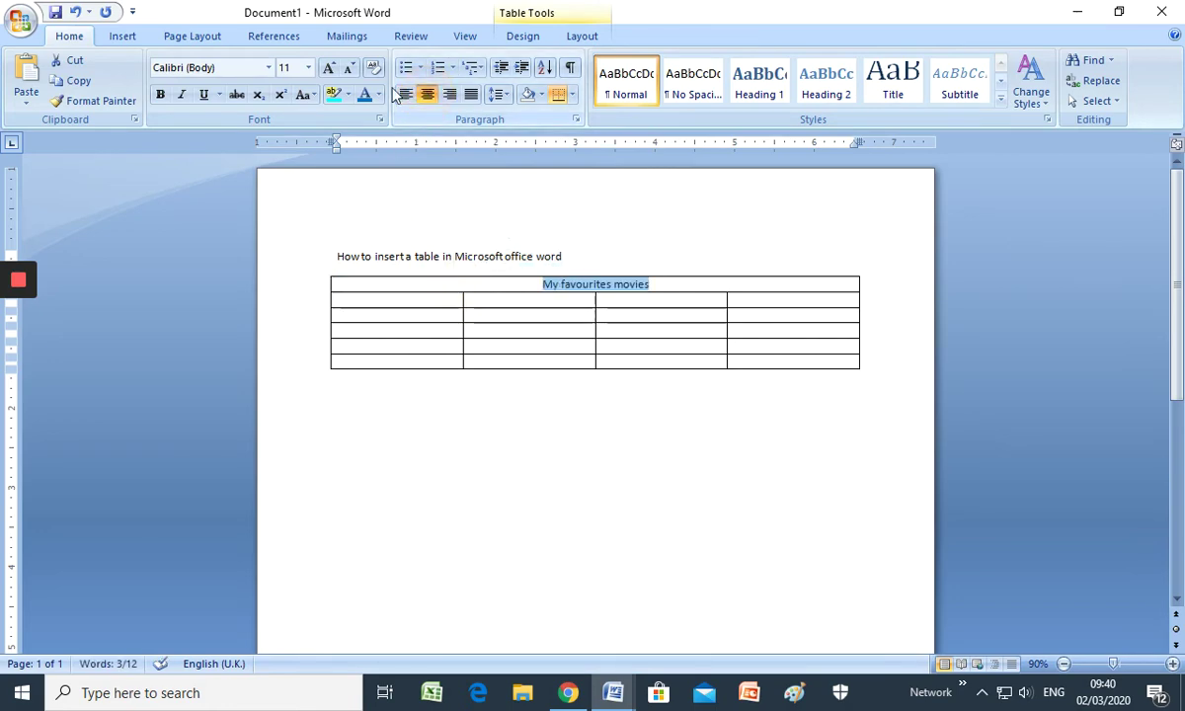
left_click(268, 67)
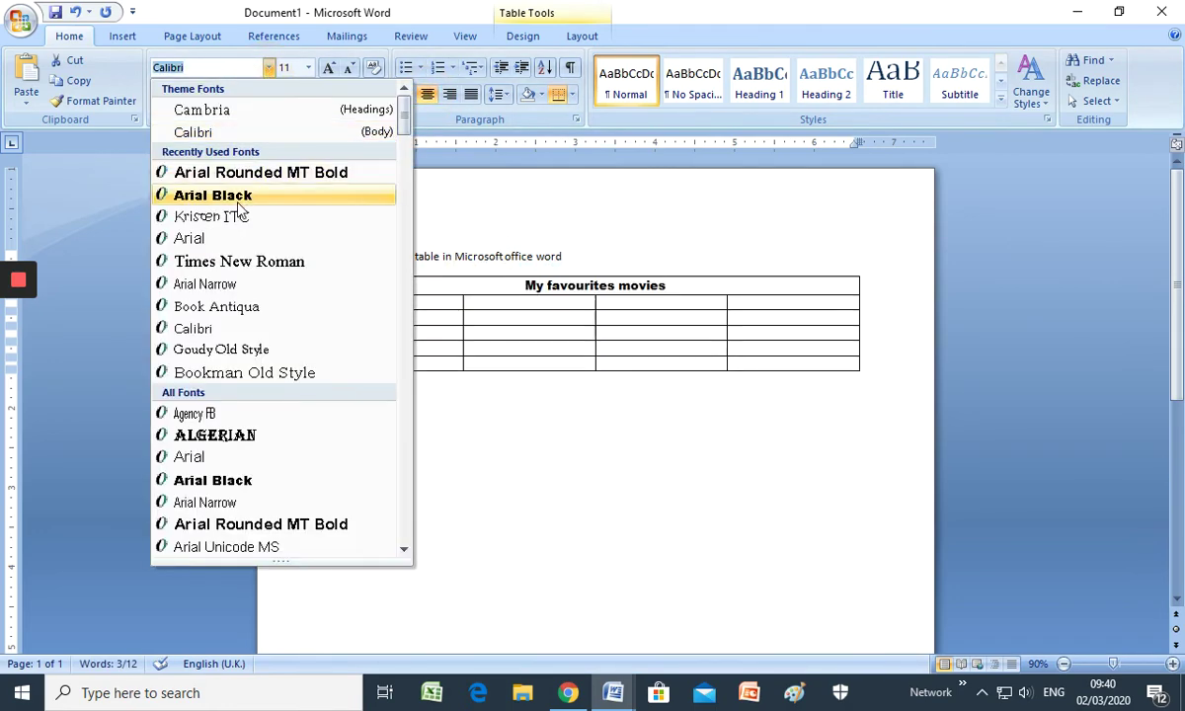
left_click(233, 196)
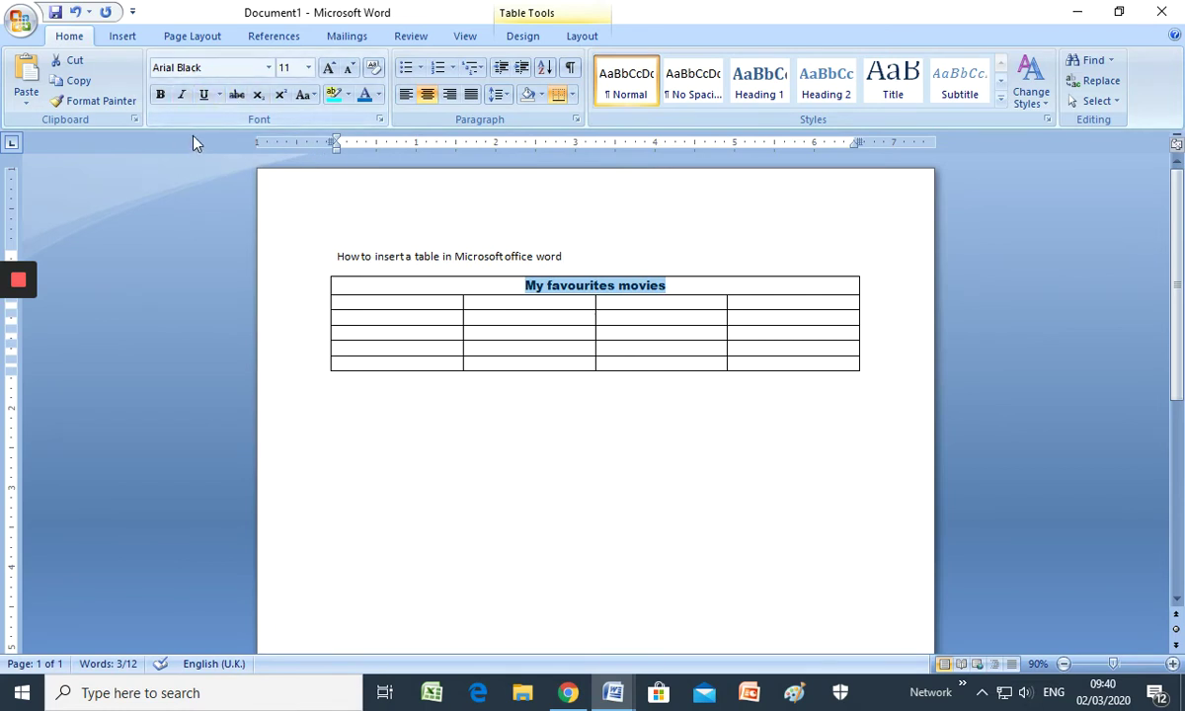
- Format the table title as bold italic in standard blue at font size 20
left_click(161, 98)
left_click(184, 98)
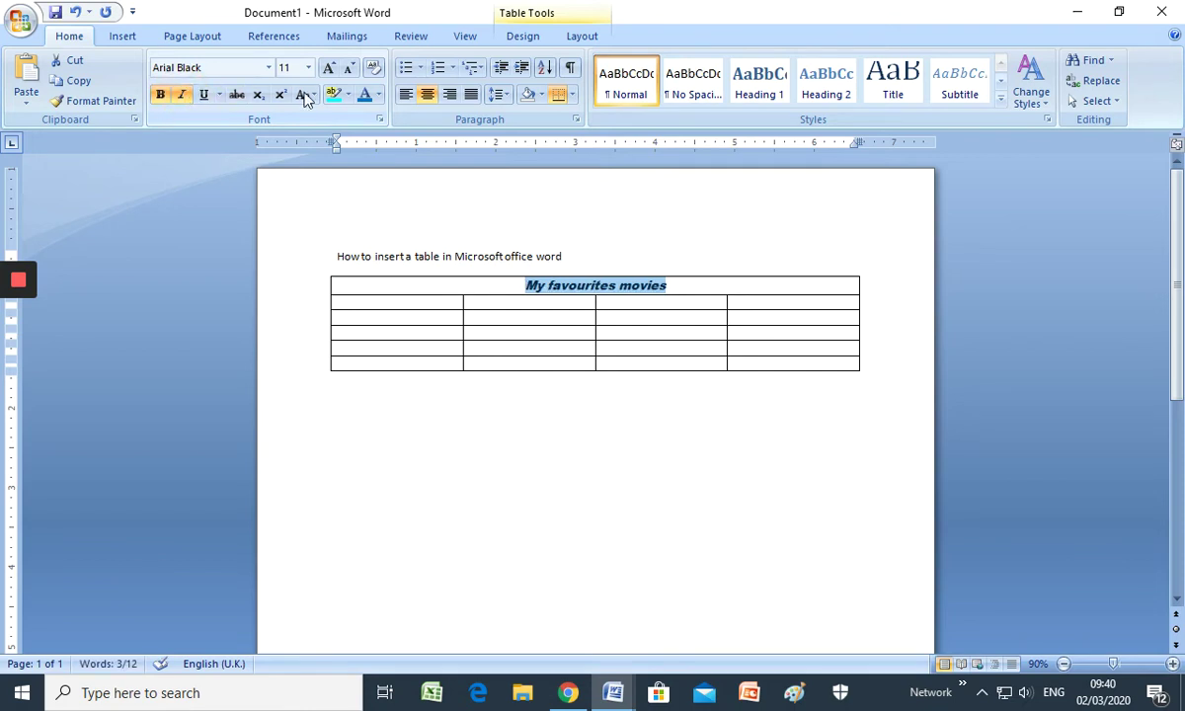
left_click(379, 96)
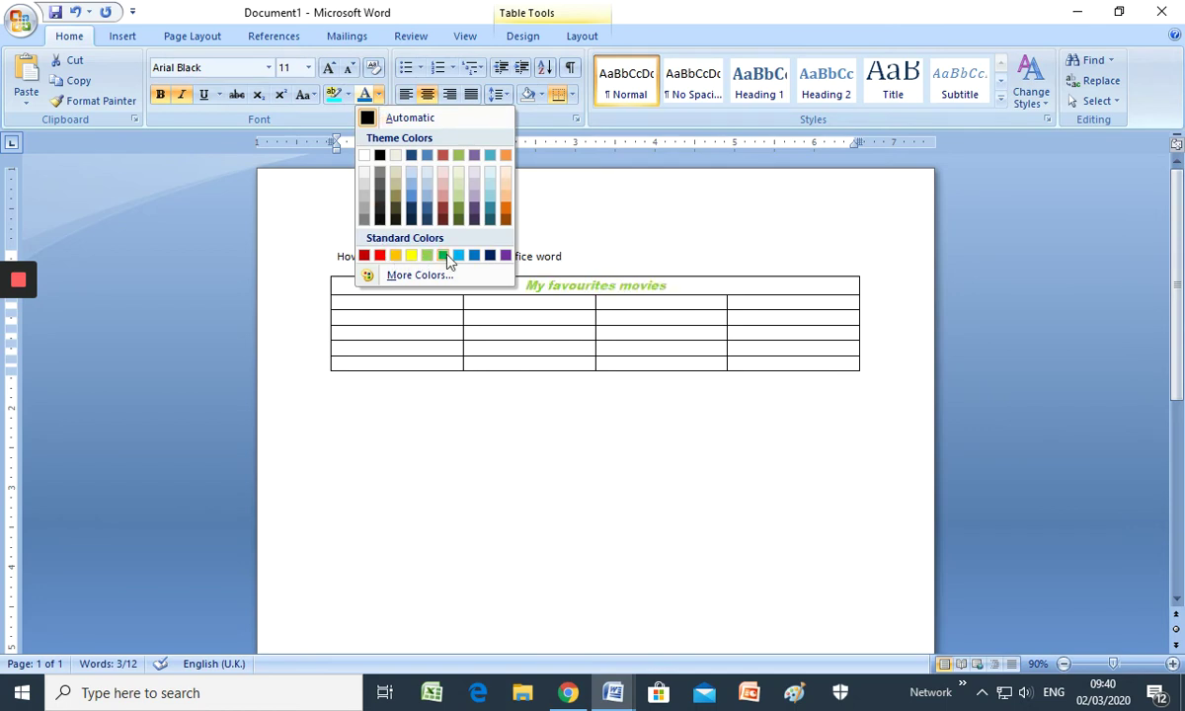
left_click(475, 256)
left_click(308, 67)
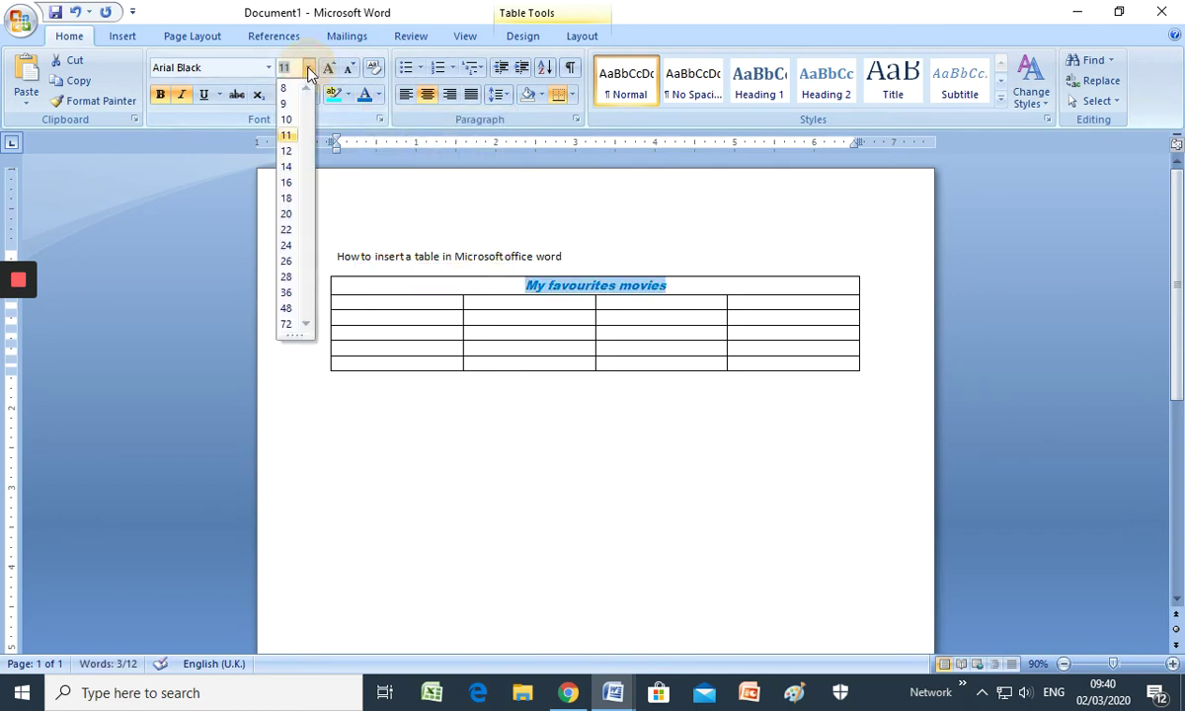
left_click(286, 215)
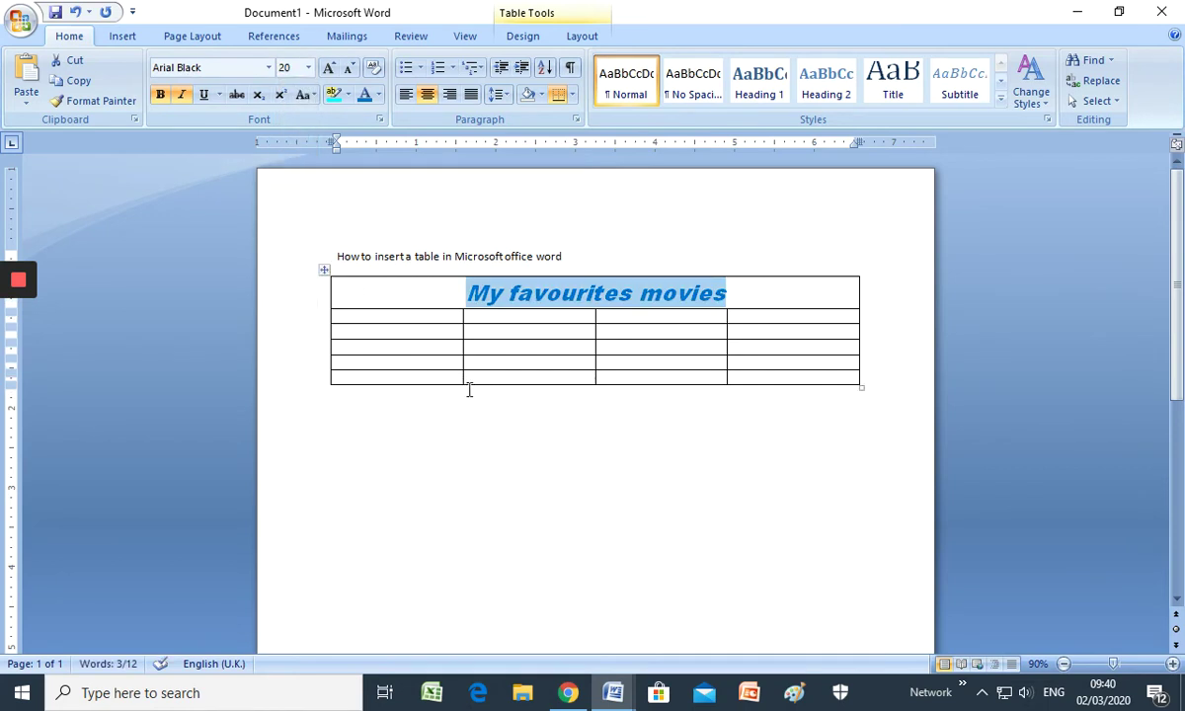
- Fill the table's second row with the column headers "Number", "Name movie", "year" and "picture"
left_click(411, 316)
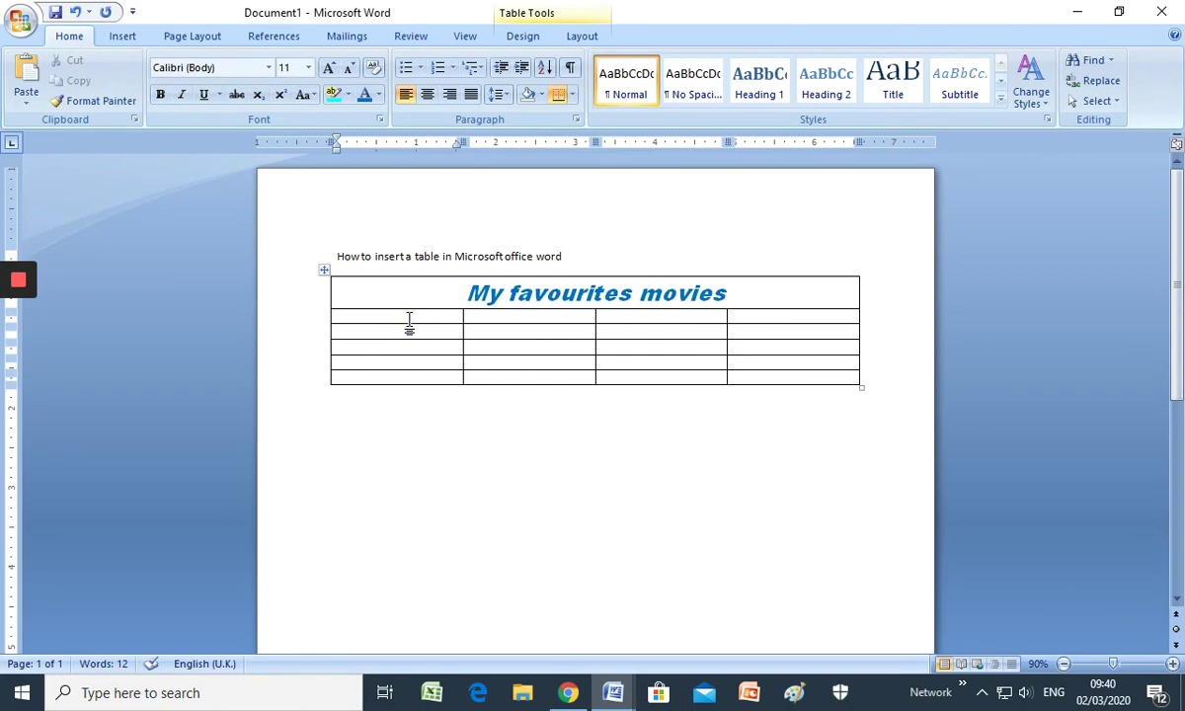
type("Number")
left_click(523, 317)
type("Name")
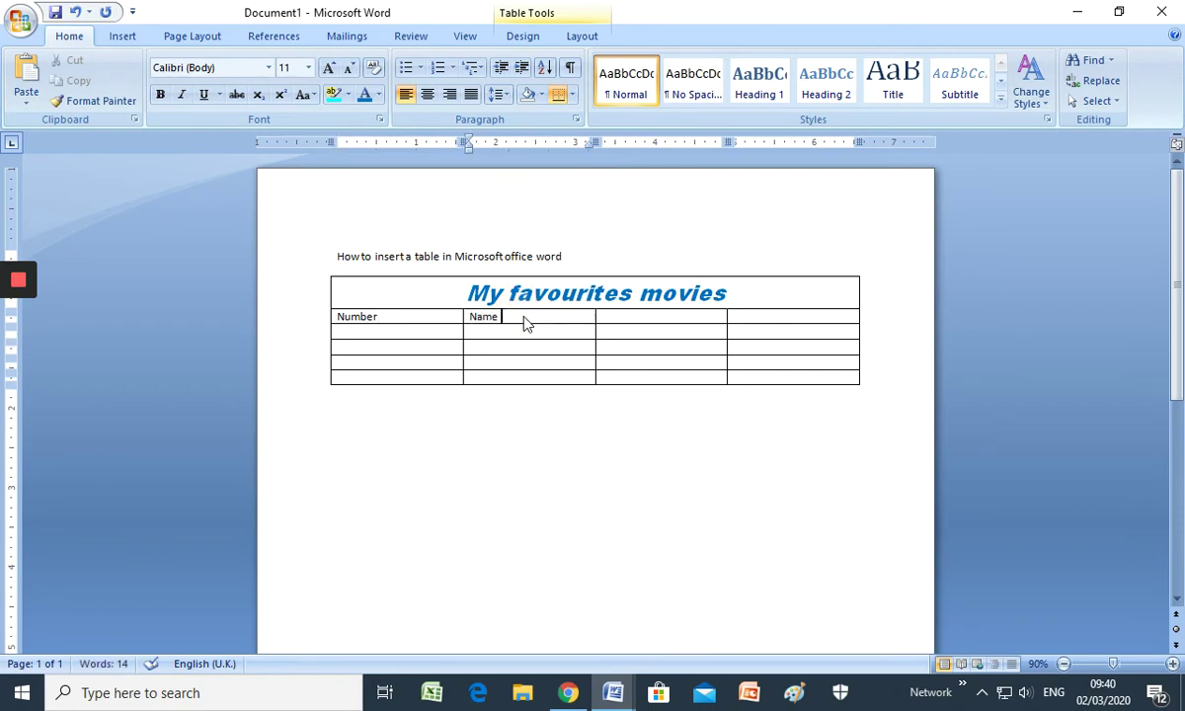
type(" movie")
left_click(653, 323)
type("year")
left_click(749, 316)
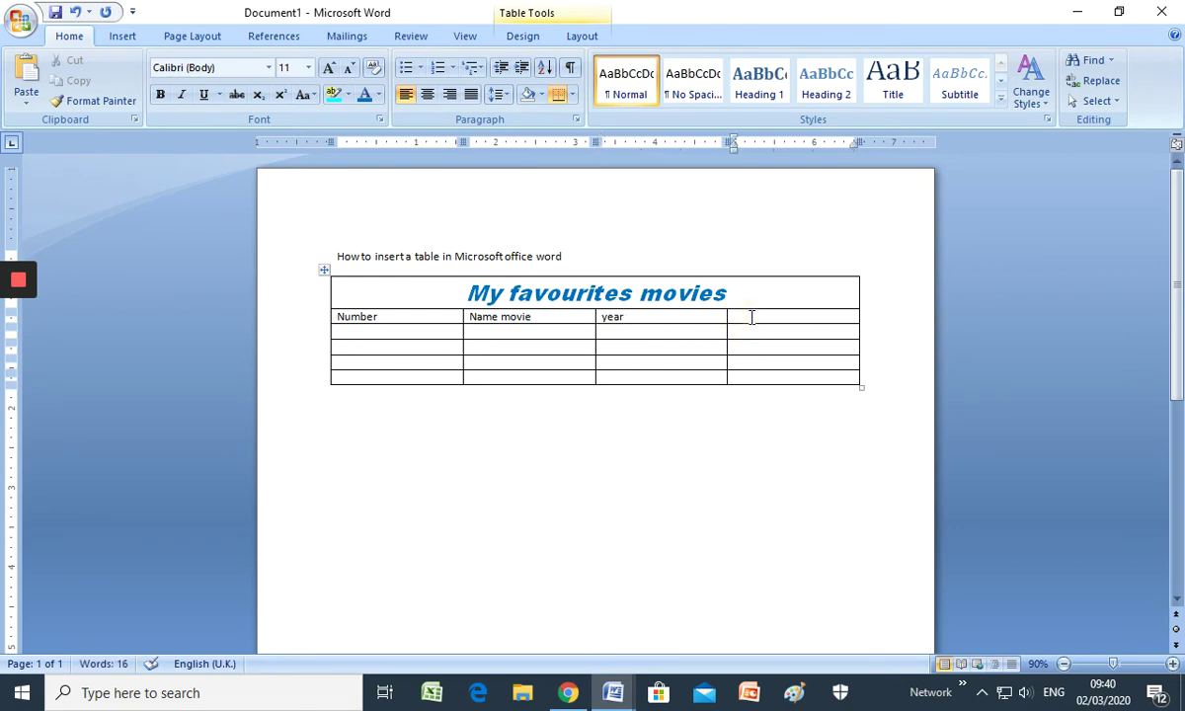
type("picture")
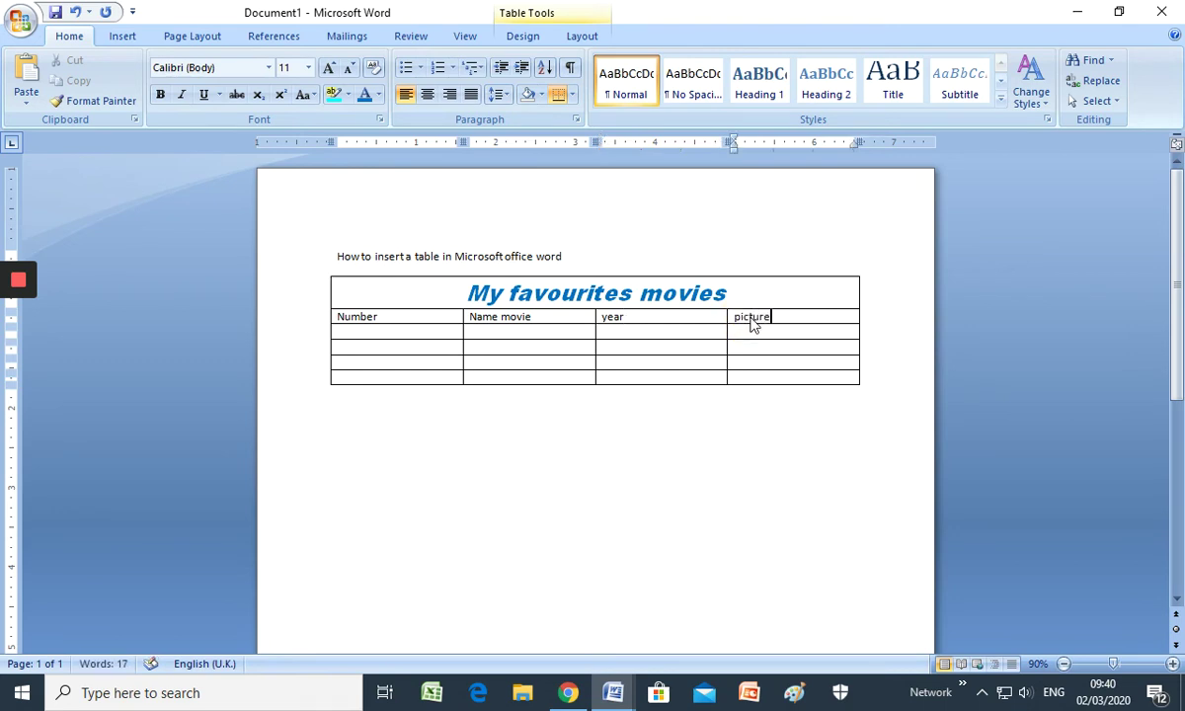
- Set the column header row's font to Arial Rounded MT Bold at size 14
left_click_drag(336, 316, 812, 320)
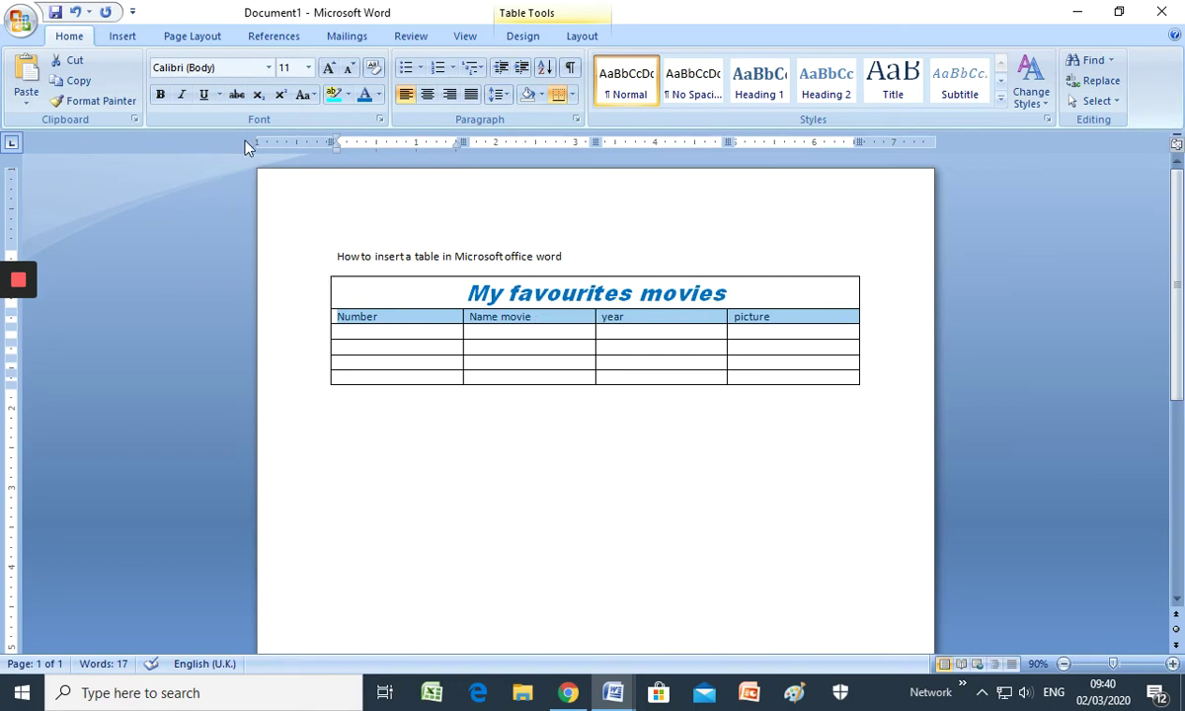
left_click(269, 67)
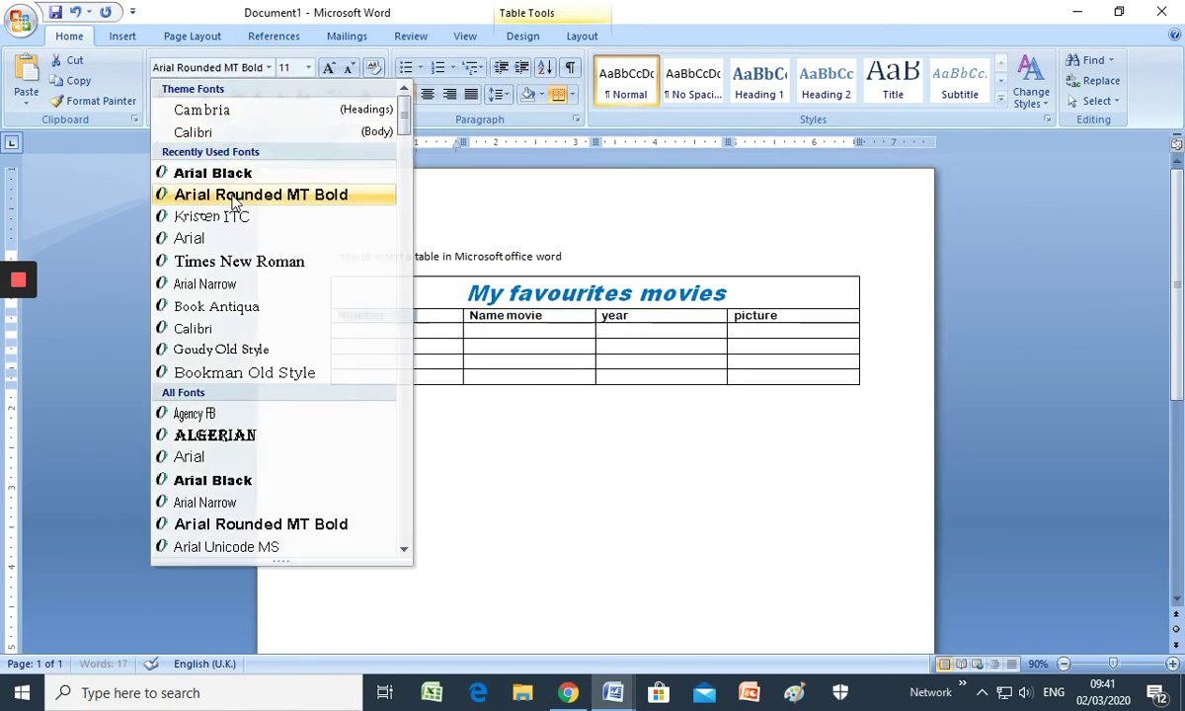
left_click(261, 195)
left_click(308, 67)
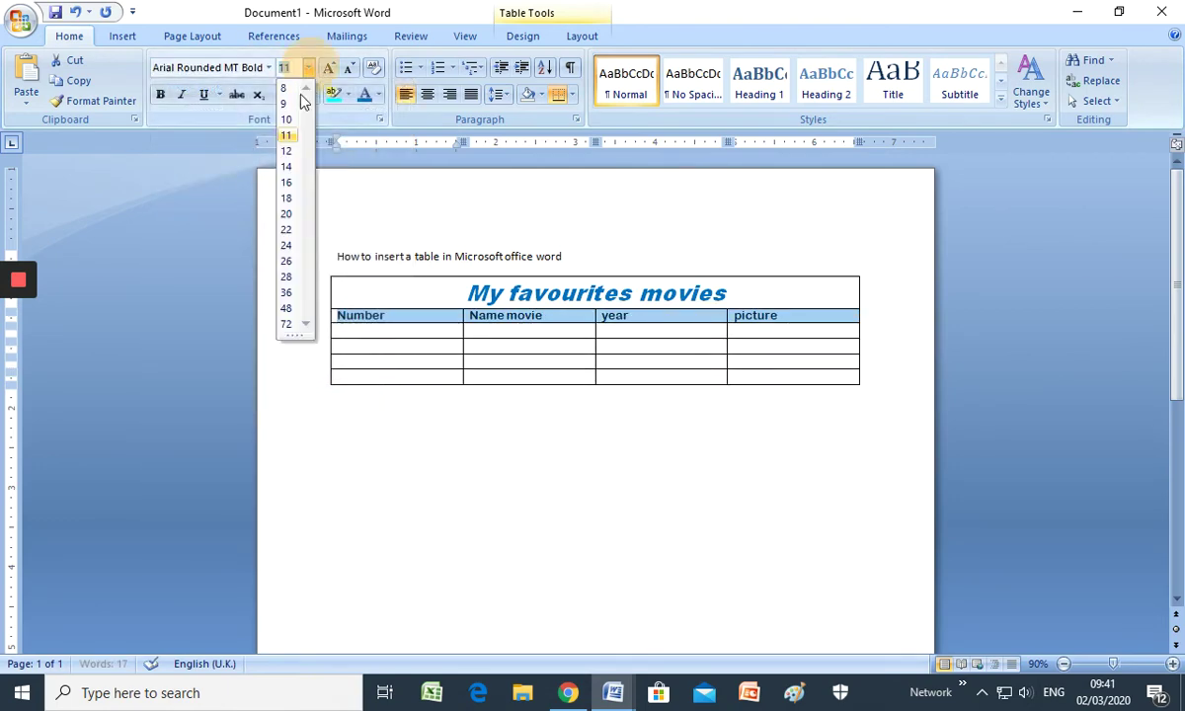
left_click(286, 166)
- Centre the column header text and colour it with the red theme colour
left_click(428, 95)
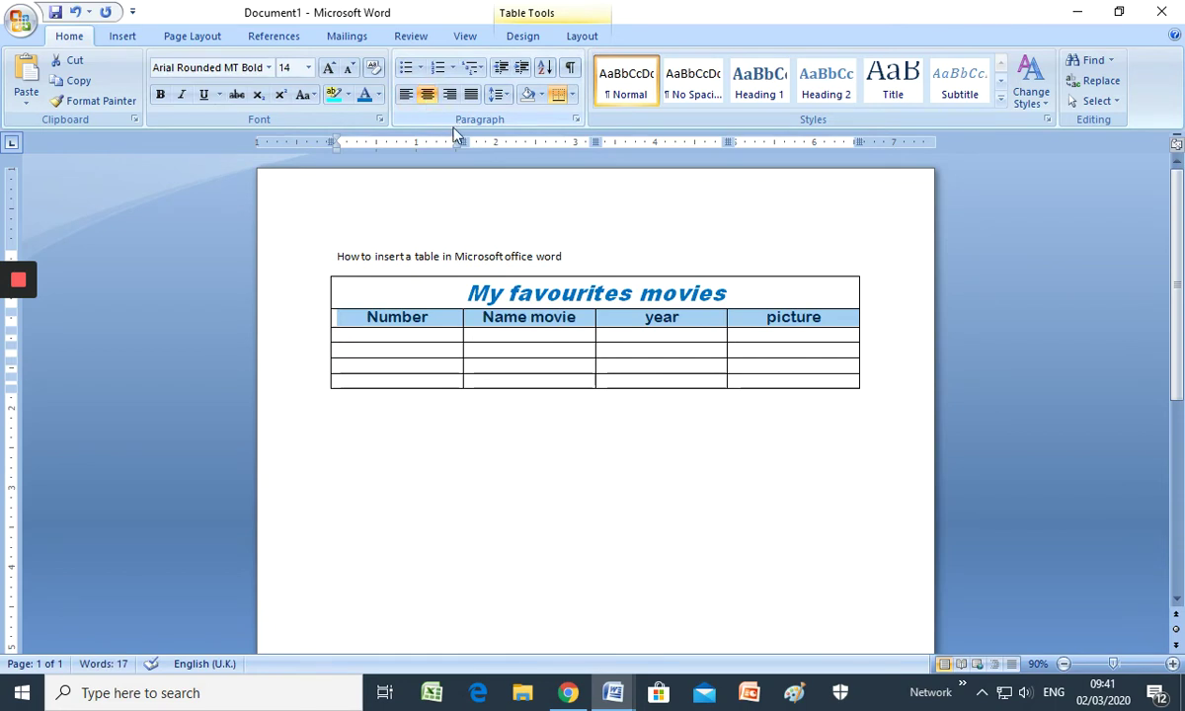
left_click(378, 95)
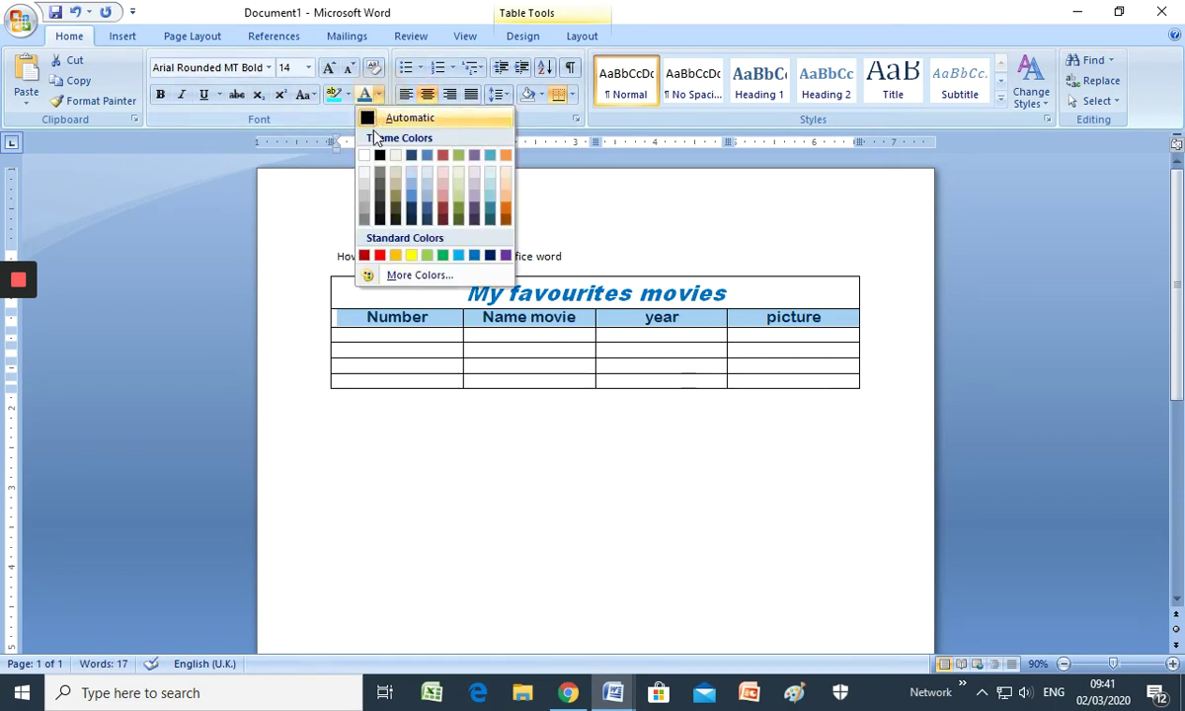
left_click(442, 155)
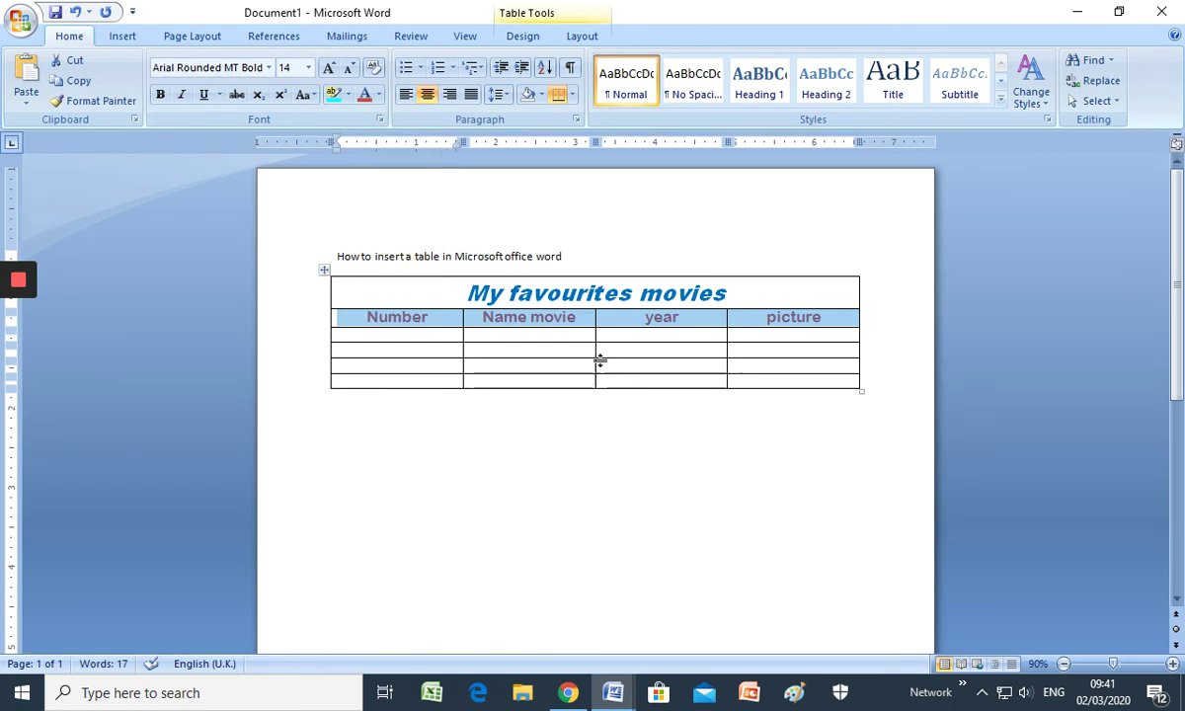
left_click(413, 435)
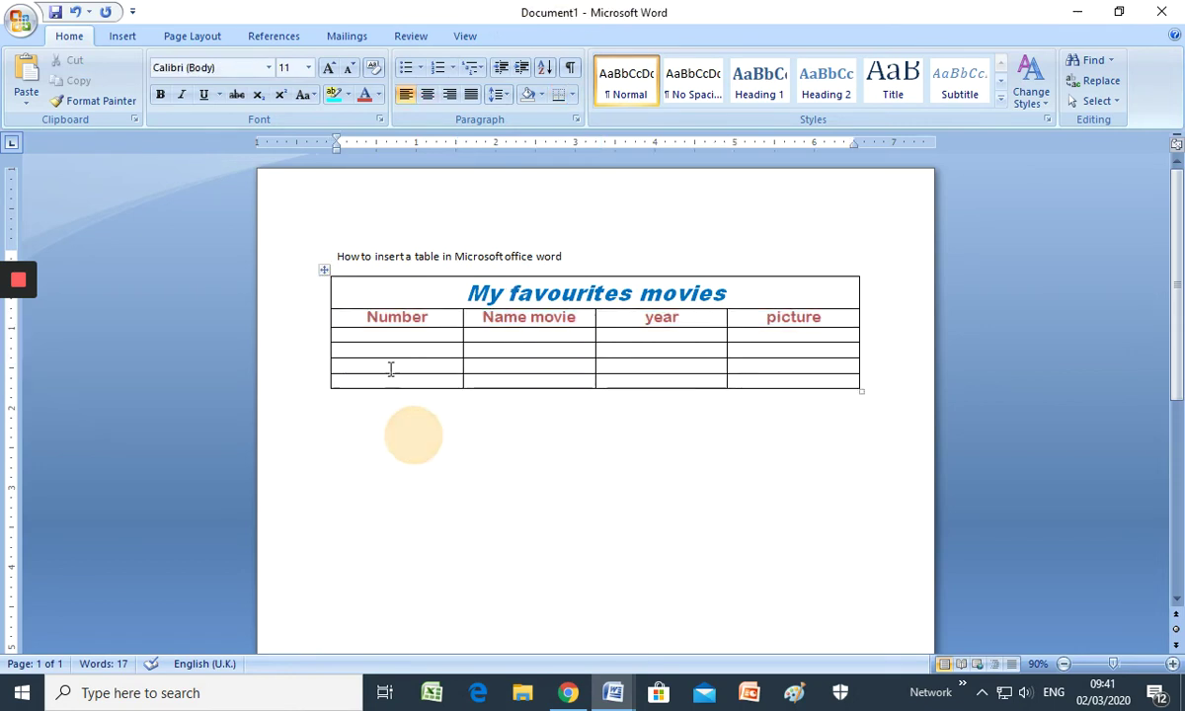
- Shade the whole table with the lightest tint of the blue accent theme colour
left_click(325, 273)
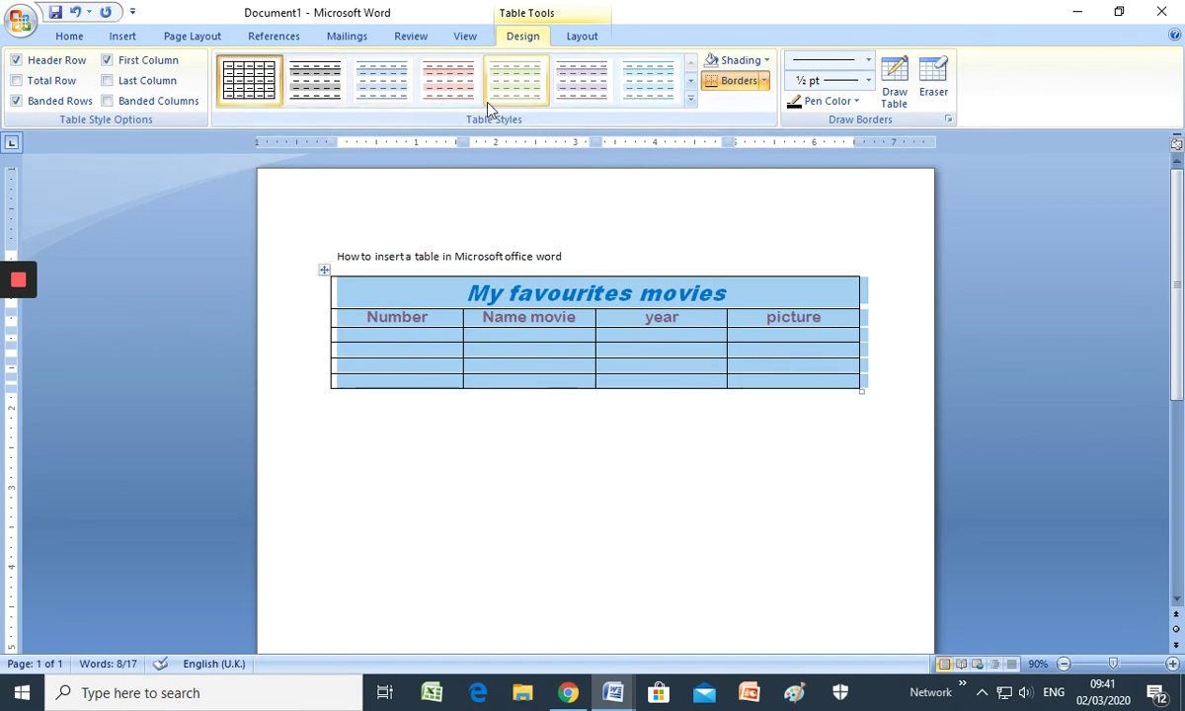
left_click(593, 84)
key("ctrl+z")
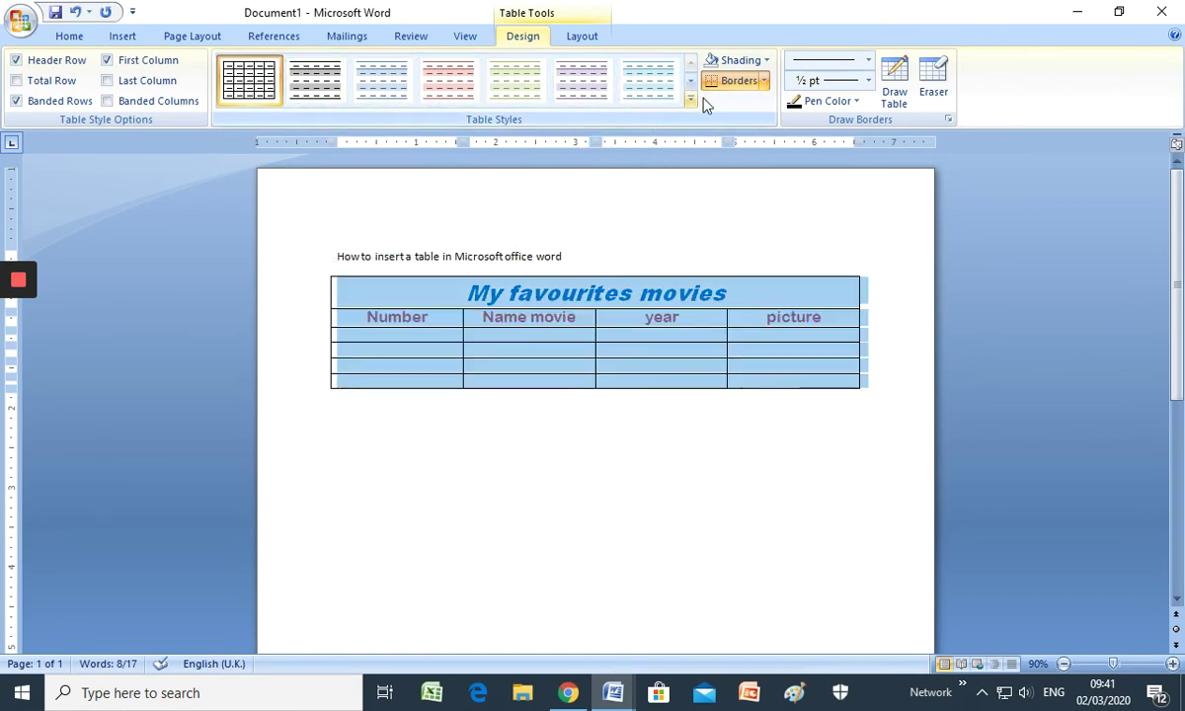
left_click(766, 62)
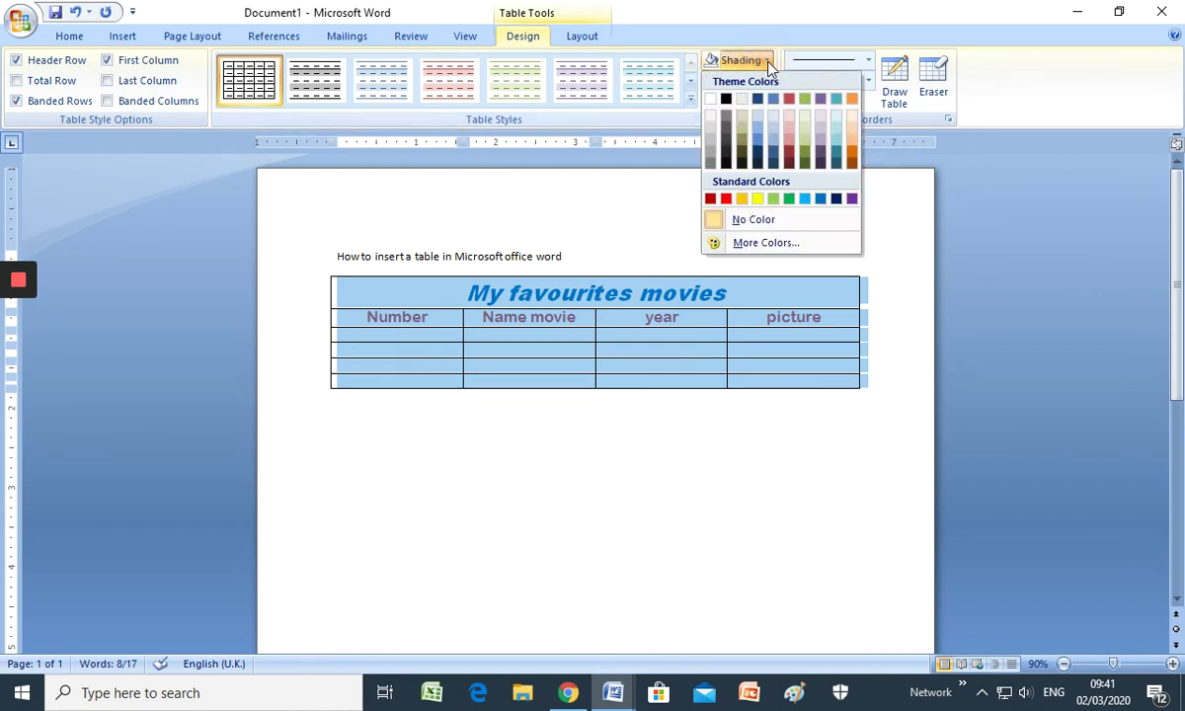
left_click(775, 120)
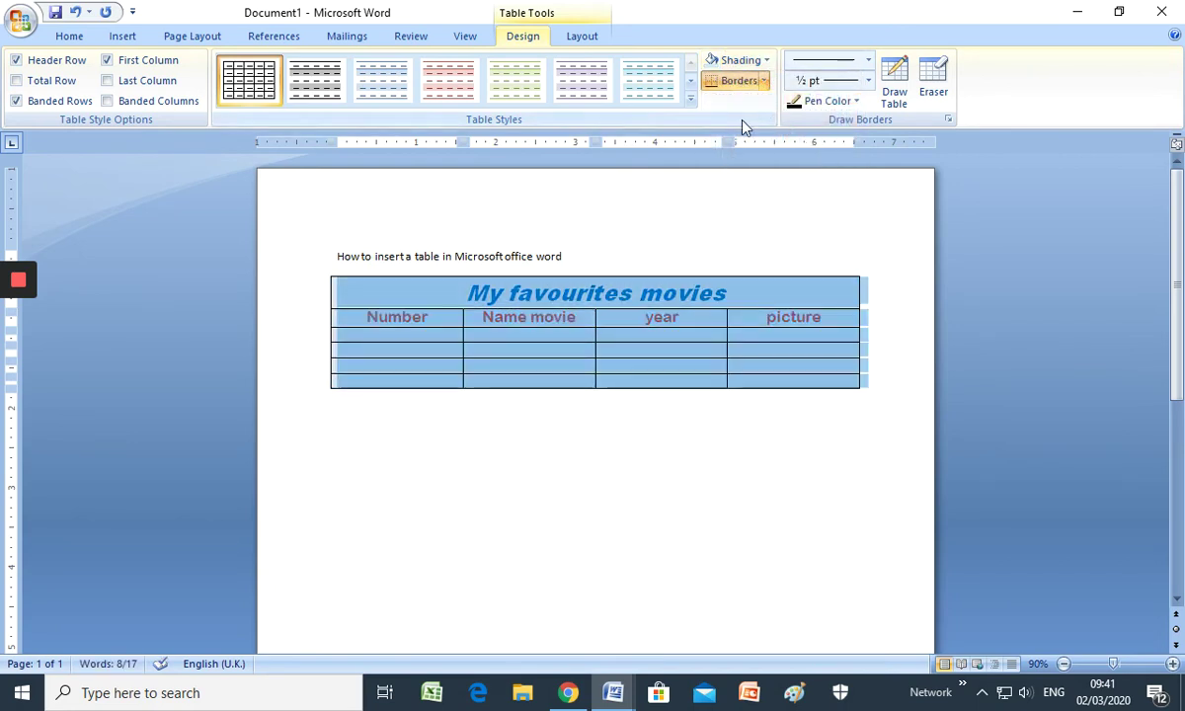
- Try toggling the All Borders option on the whole table and undo that change
left_click(765, 82)
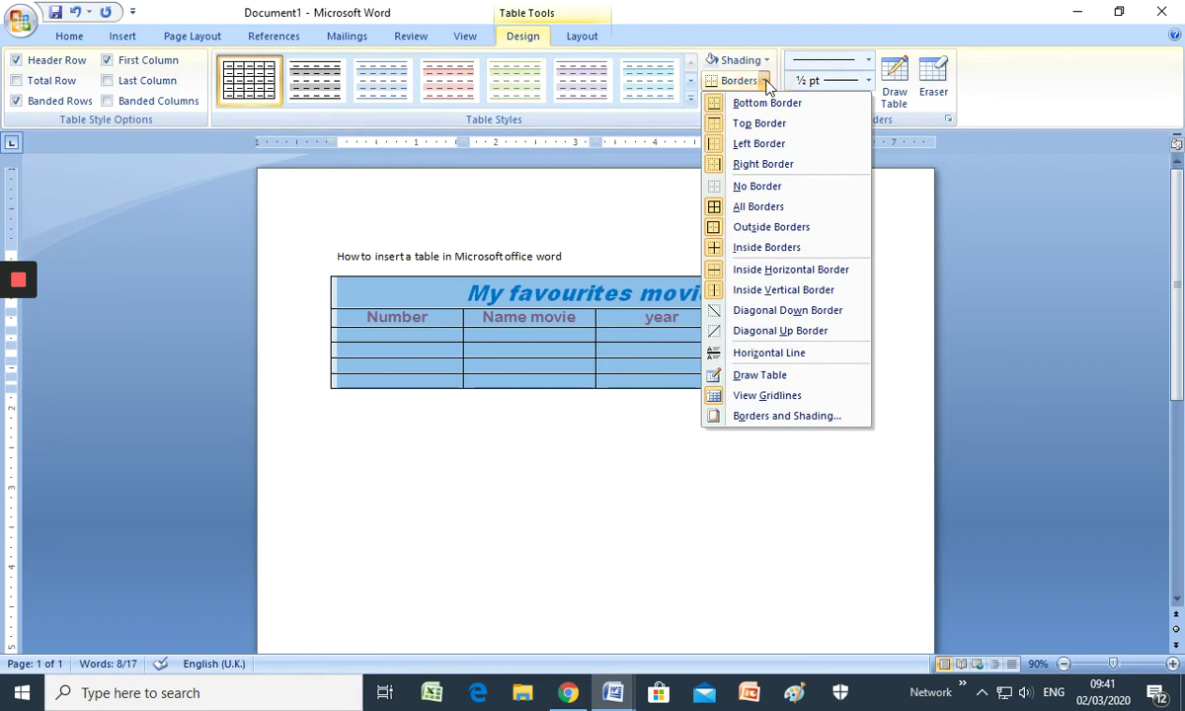
left_click(748, 206)
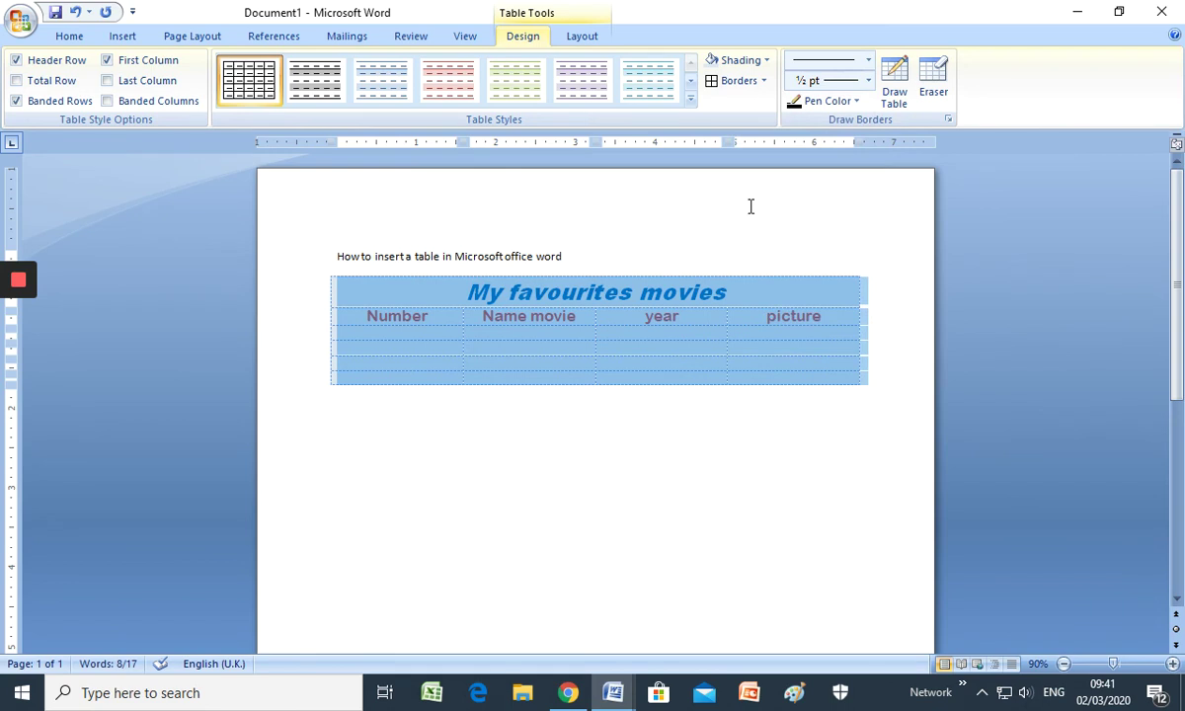
key("ctrl+z")
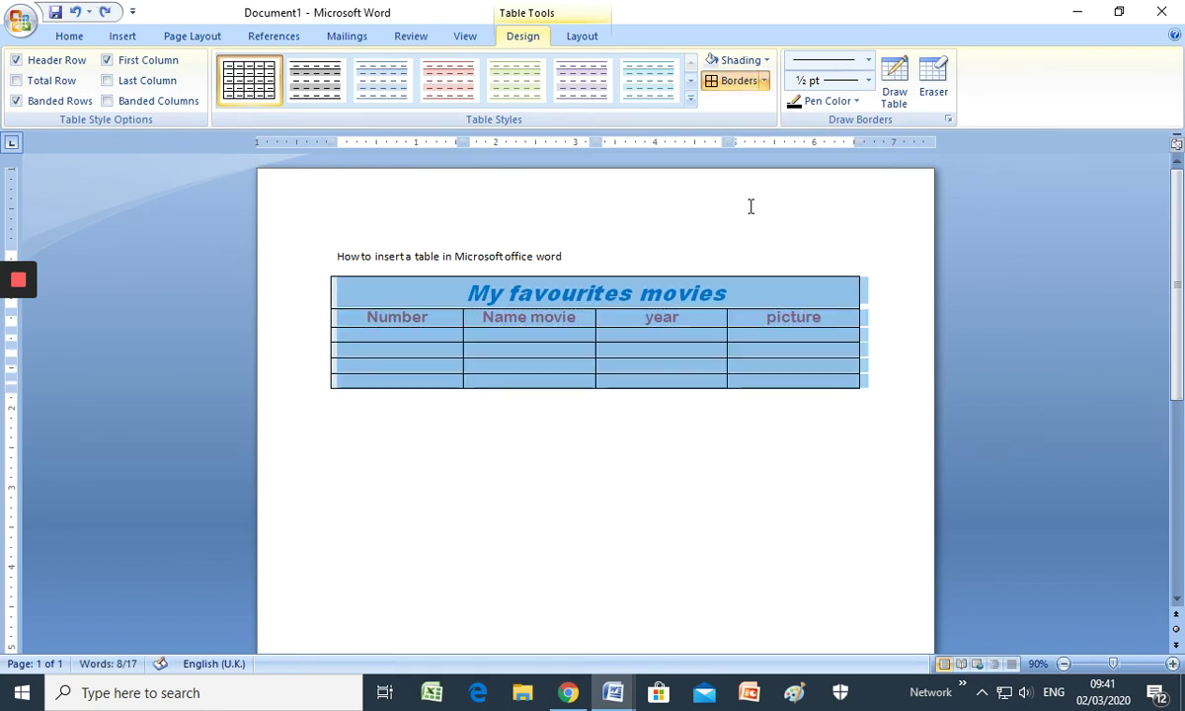
- Draw 4 ½ pt borders around the table's outer edges and along the line beneath the title row
left_click(869, 81)
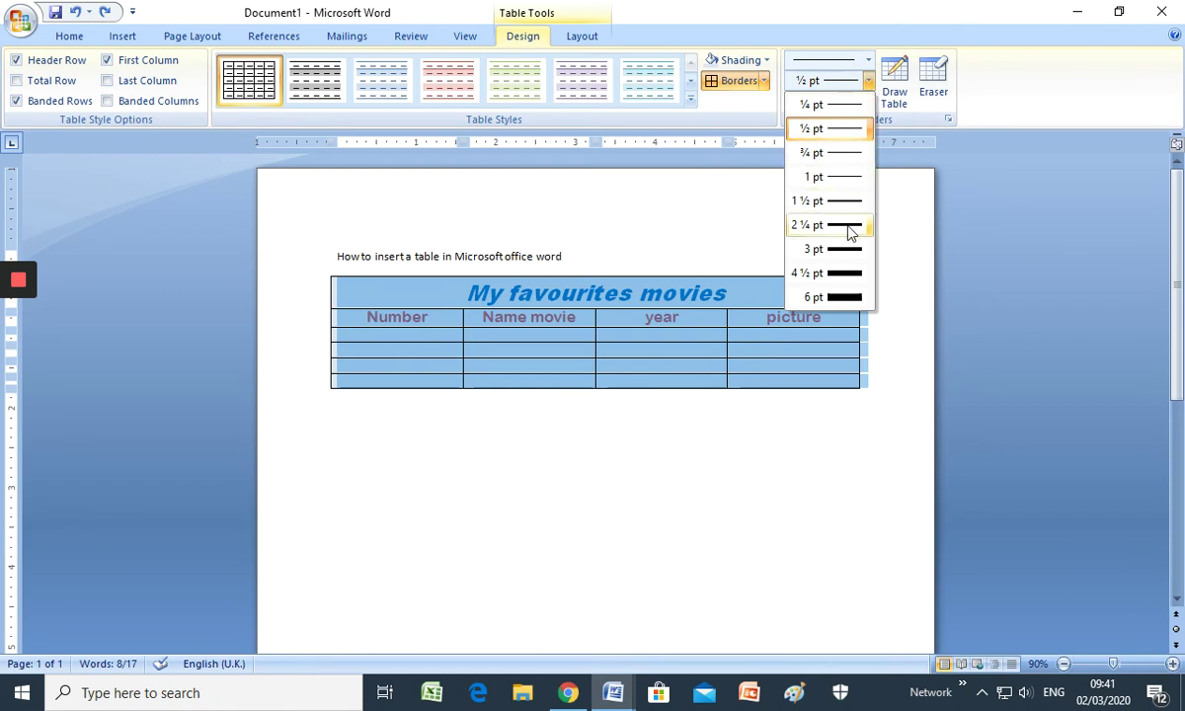
left_click(840, 275)
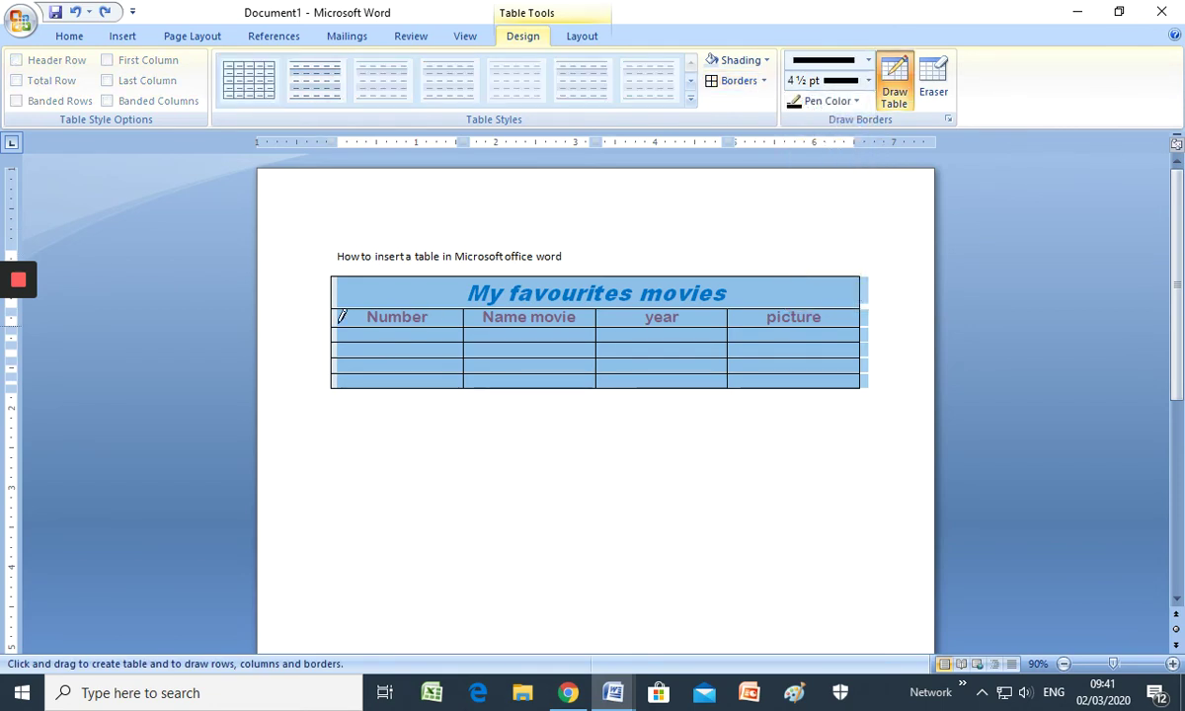
mouse_move(349, 273)
left_mouse_down()
mouse_move(862, 277)
mouse_move(860, 391)
left_mouse_up()
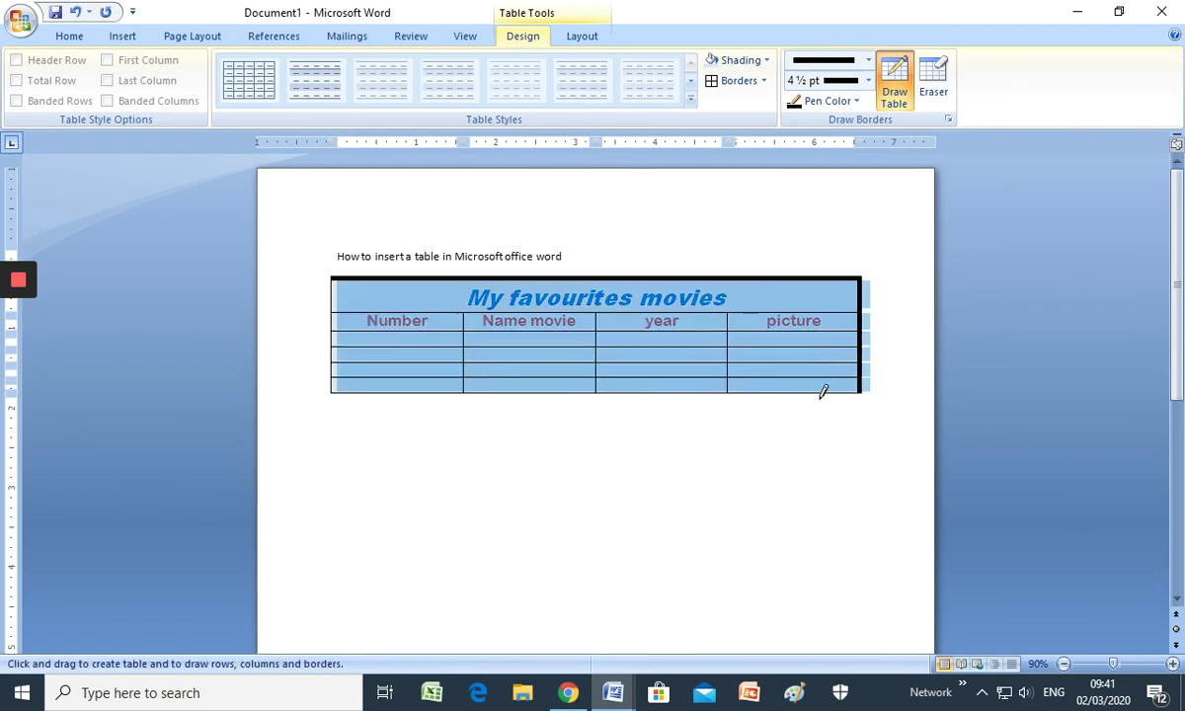
left_click_drag(359, 386, 853, 385)
left_click_drag(337, 268, 330, 392)
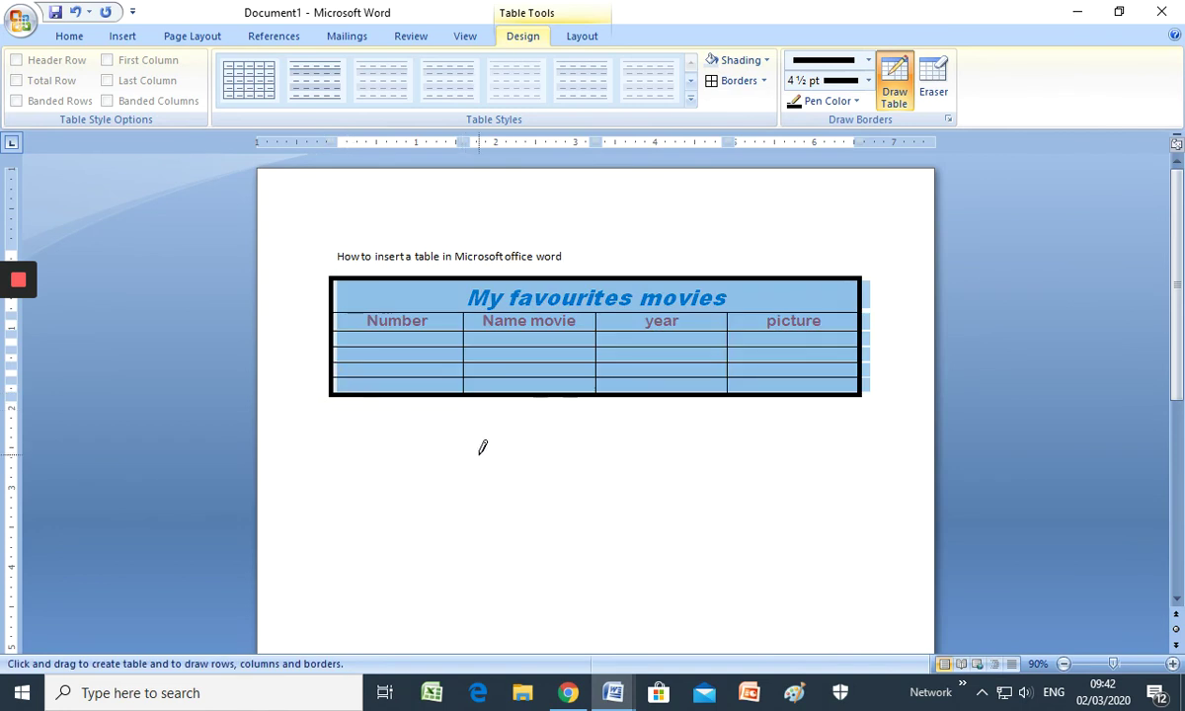
mouse_move(355, 305)
left_mouse_down()
mouse_move(582, 312)
mouse_move(836, 286)
mouse_move(855, 305)
left_mouse_up()
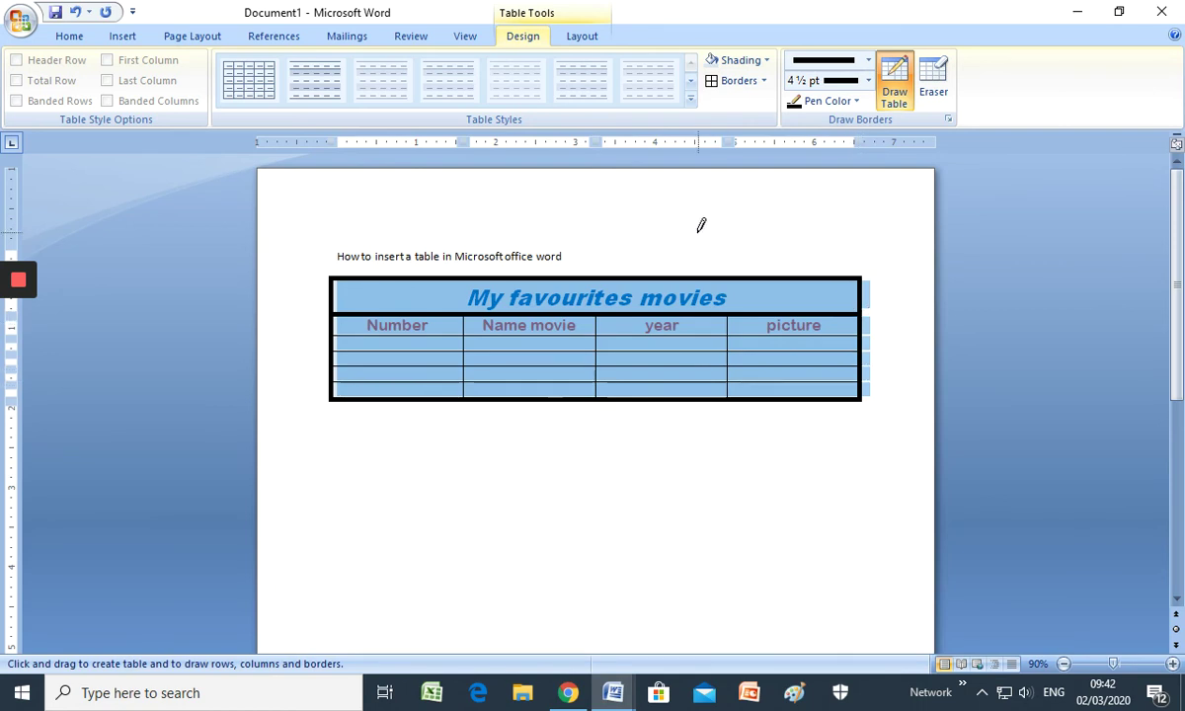
key("Escape")
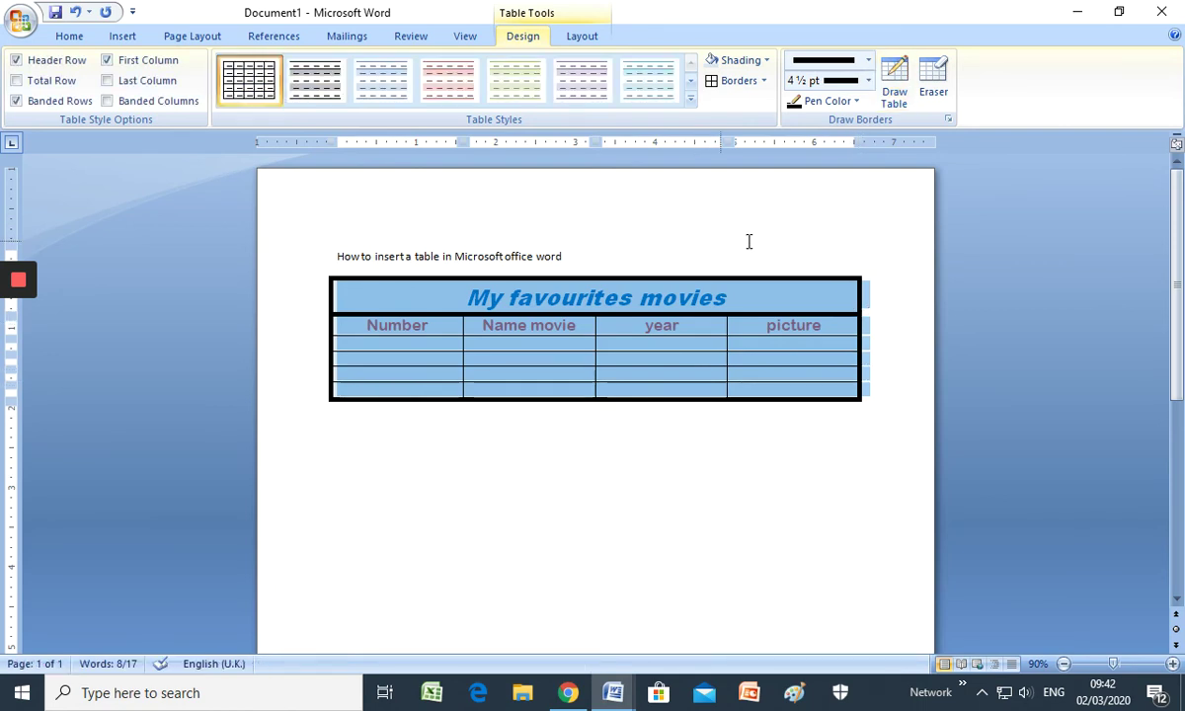
- Fill the first movie row with number 1, name August Rush and year 2007
left_click(407, 349)
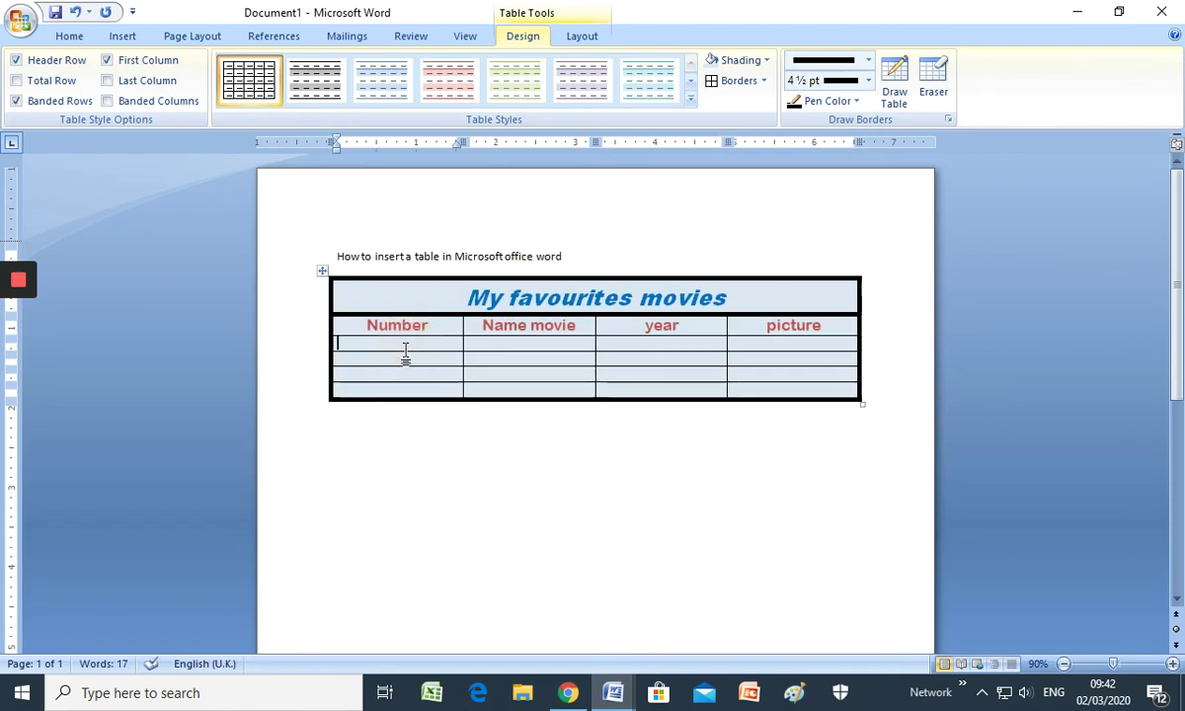
type("1")
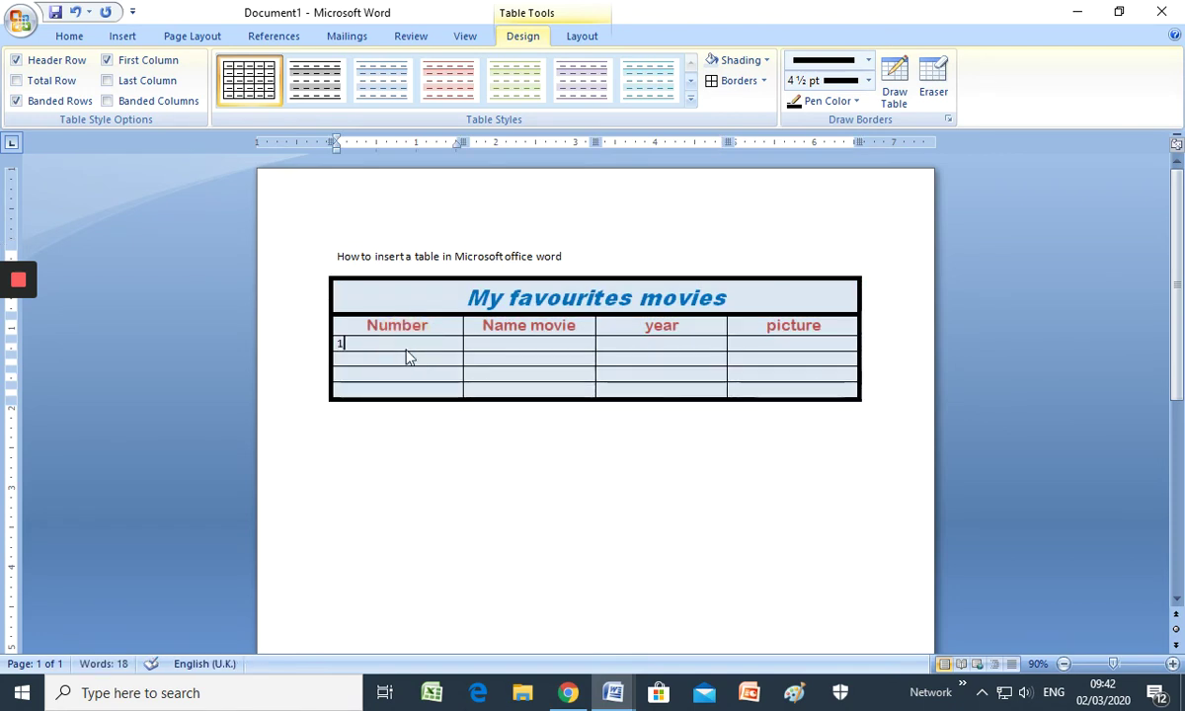
left_click(491, 344)
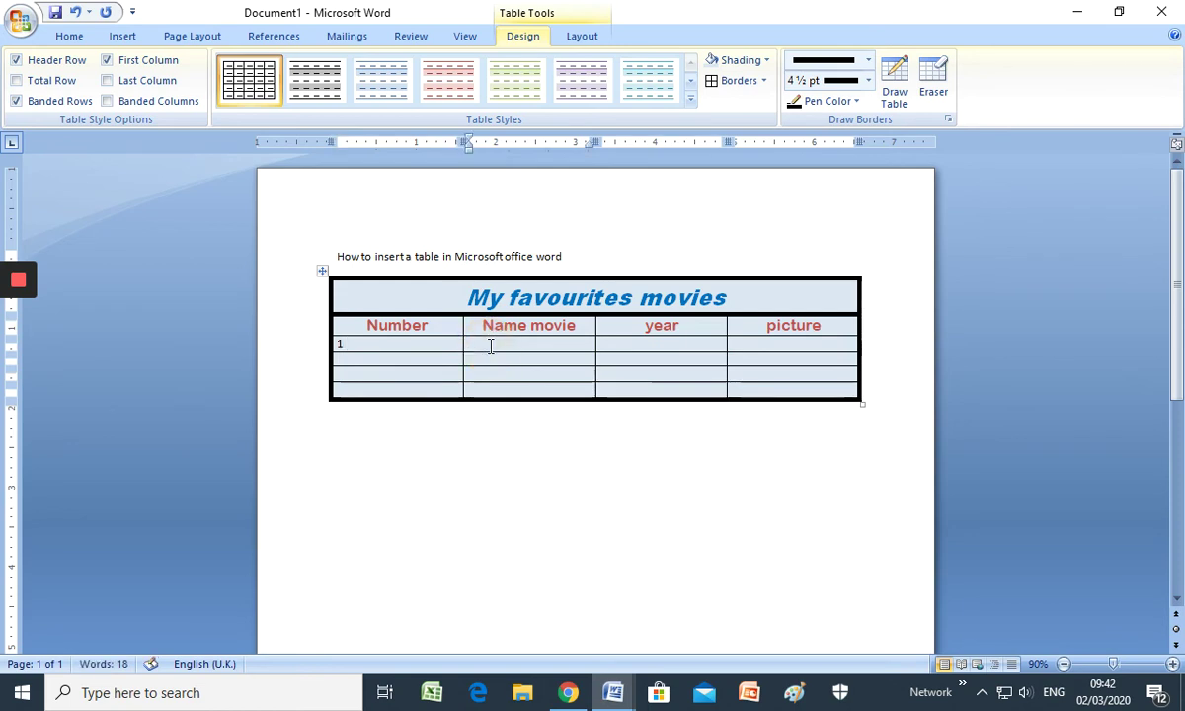
type("Augu")
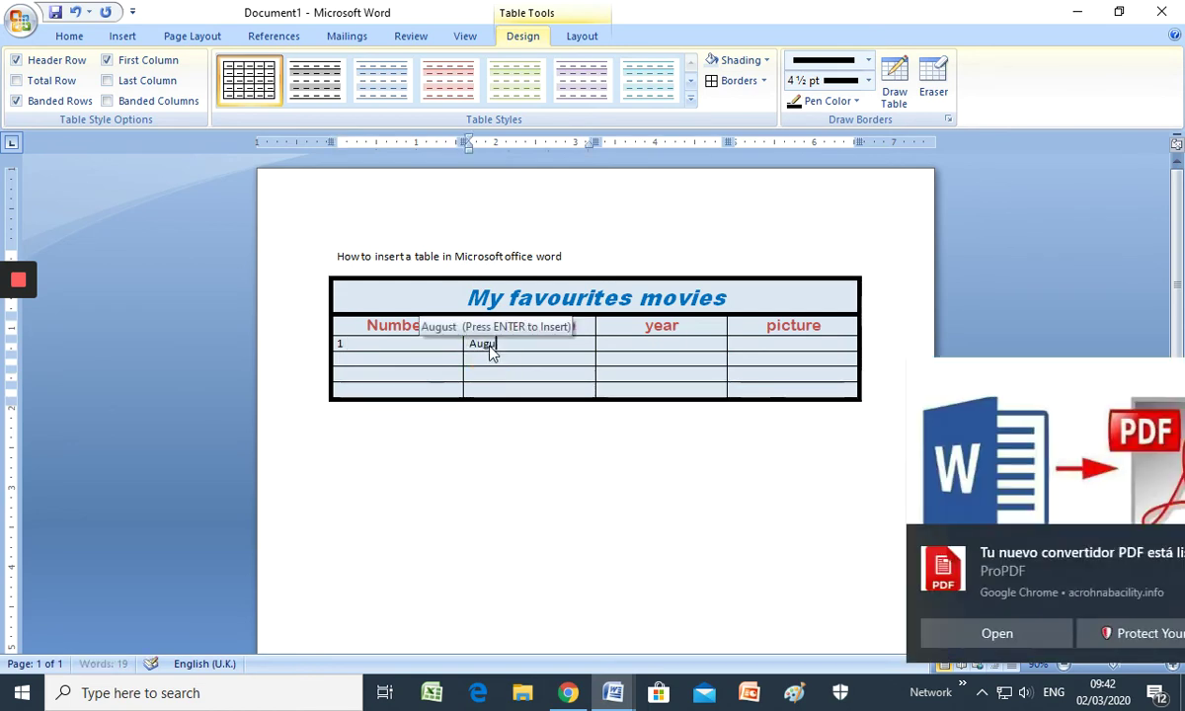
type("st Rush")
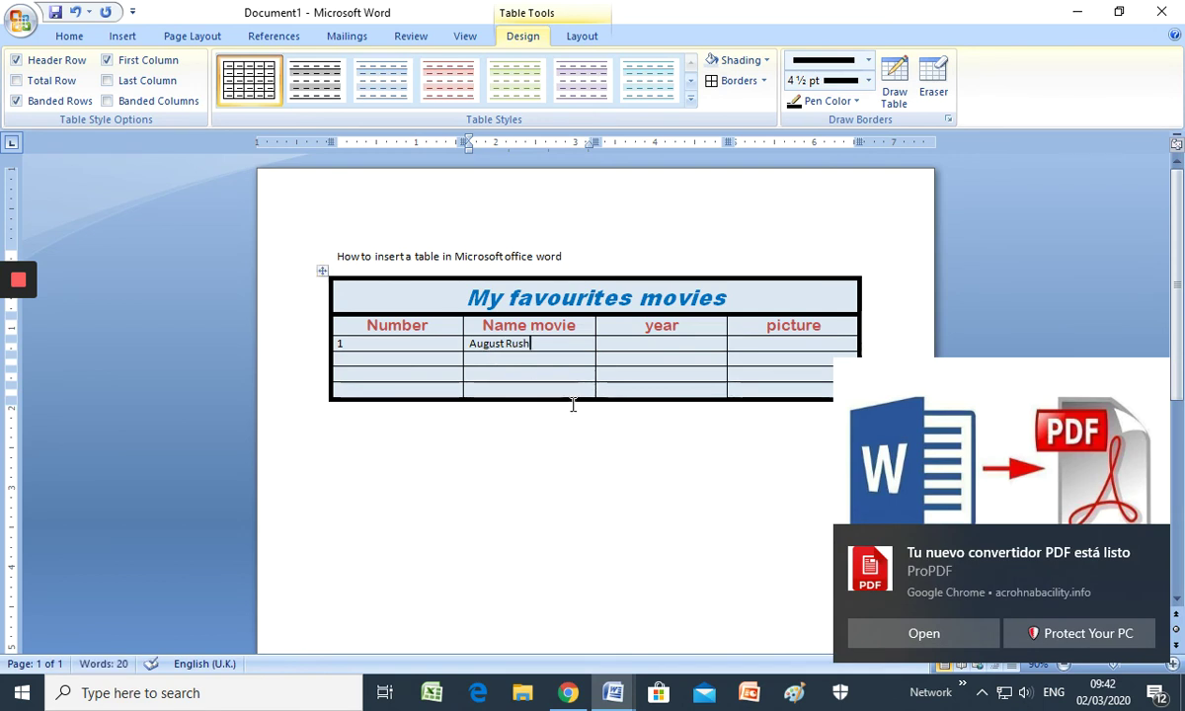
left_click(1151, 542)
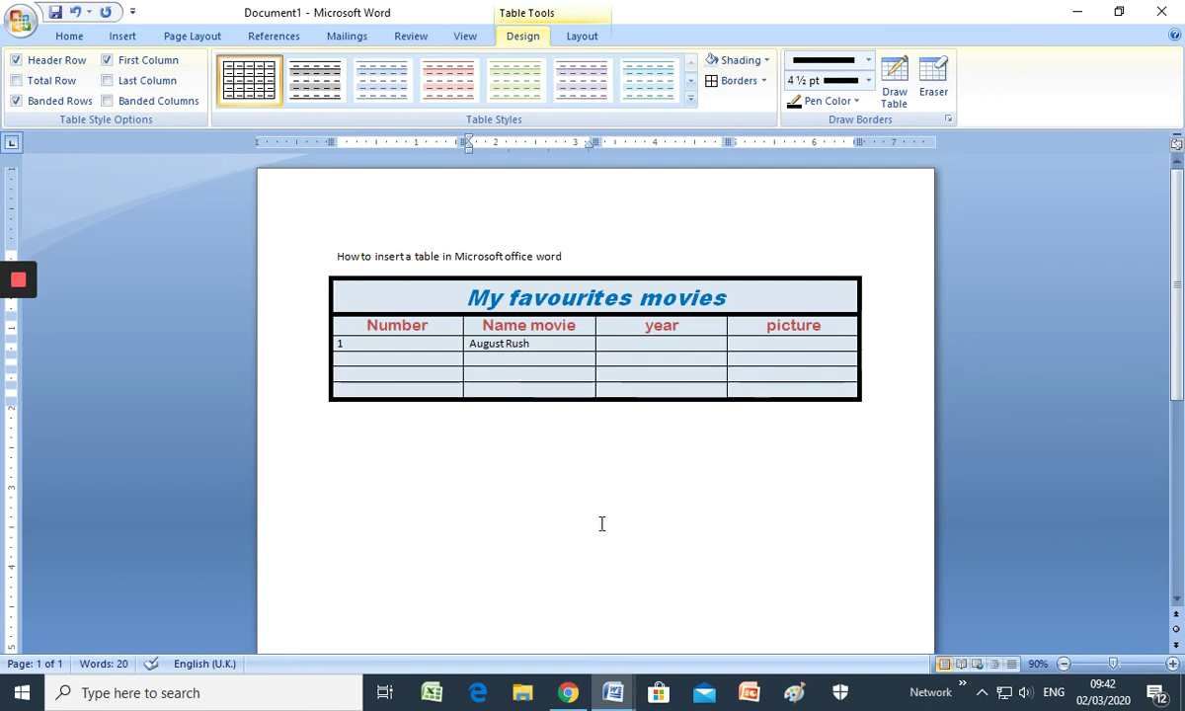
left_click(642, 346)
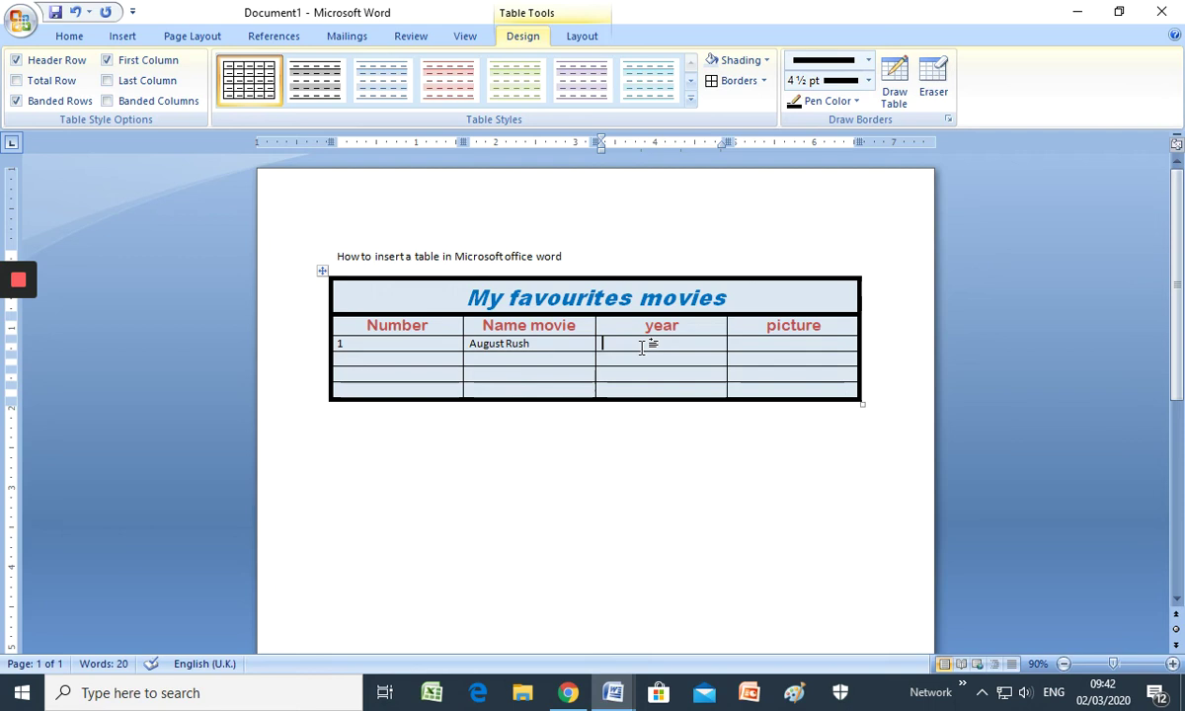
type("2007")
- Switch to Chrome and copy the August Rush poster from the iTunes result in the movie's image search
left_click(770, 344)
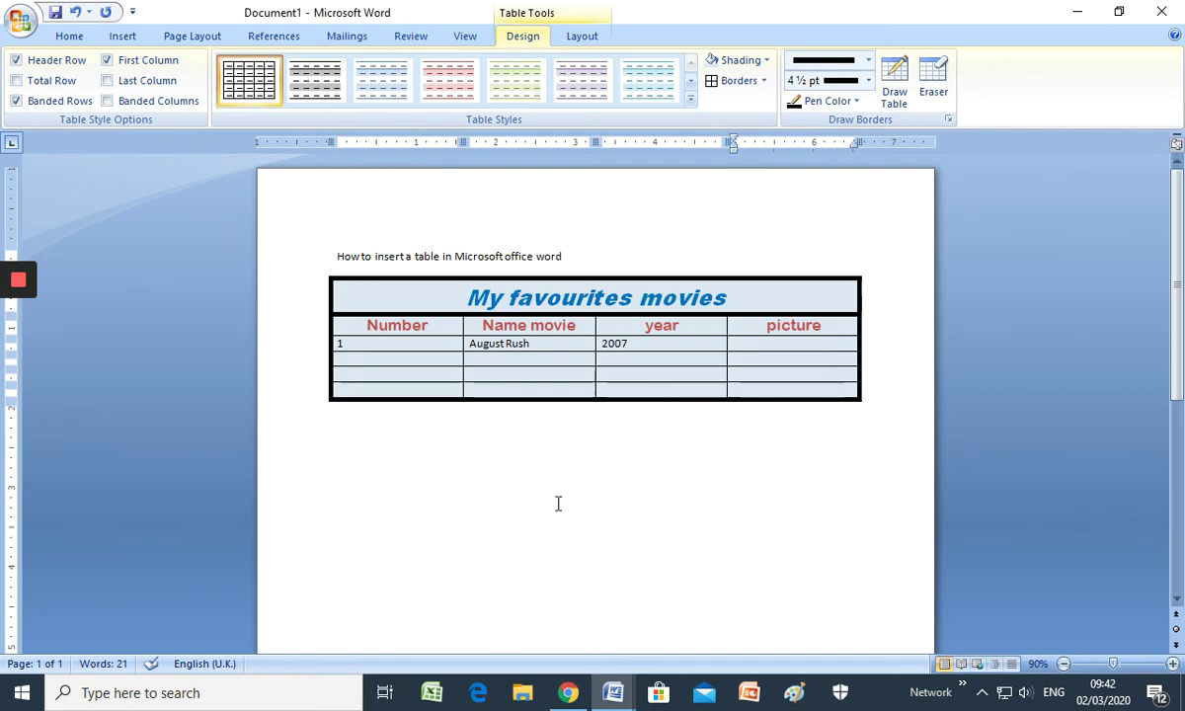
left_click(567, 688)
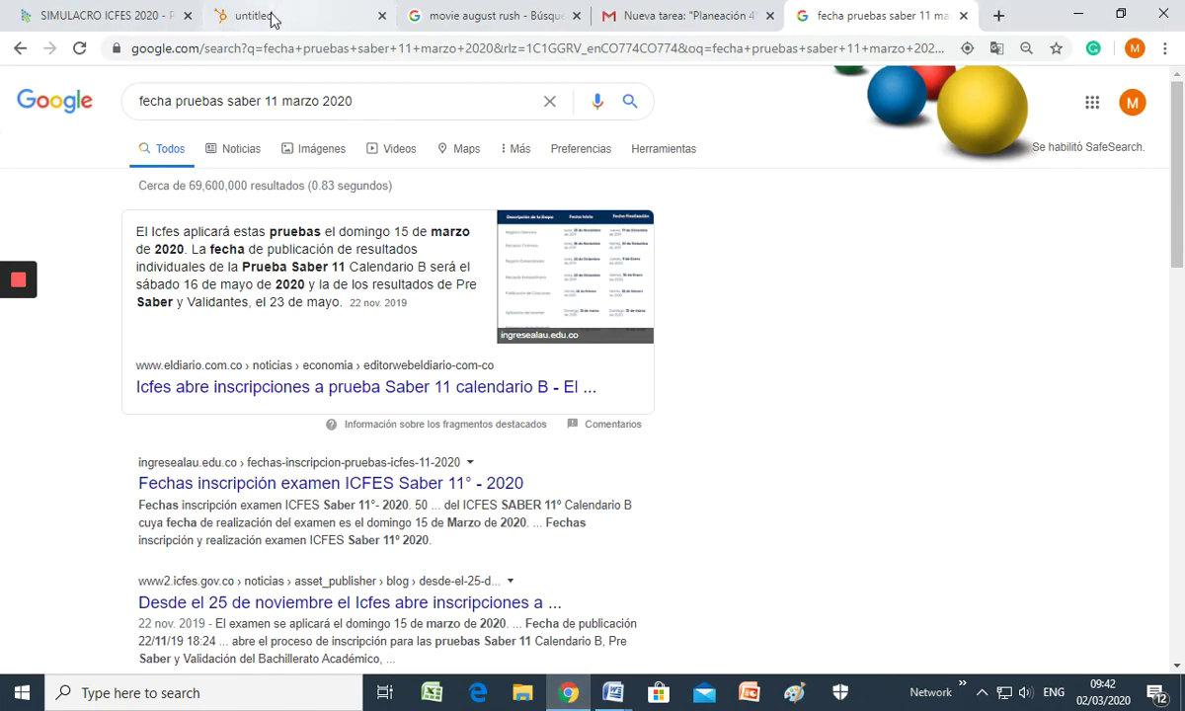
left_click(462, 18)
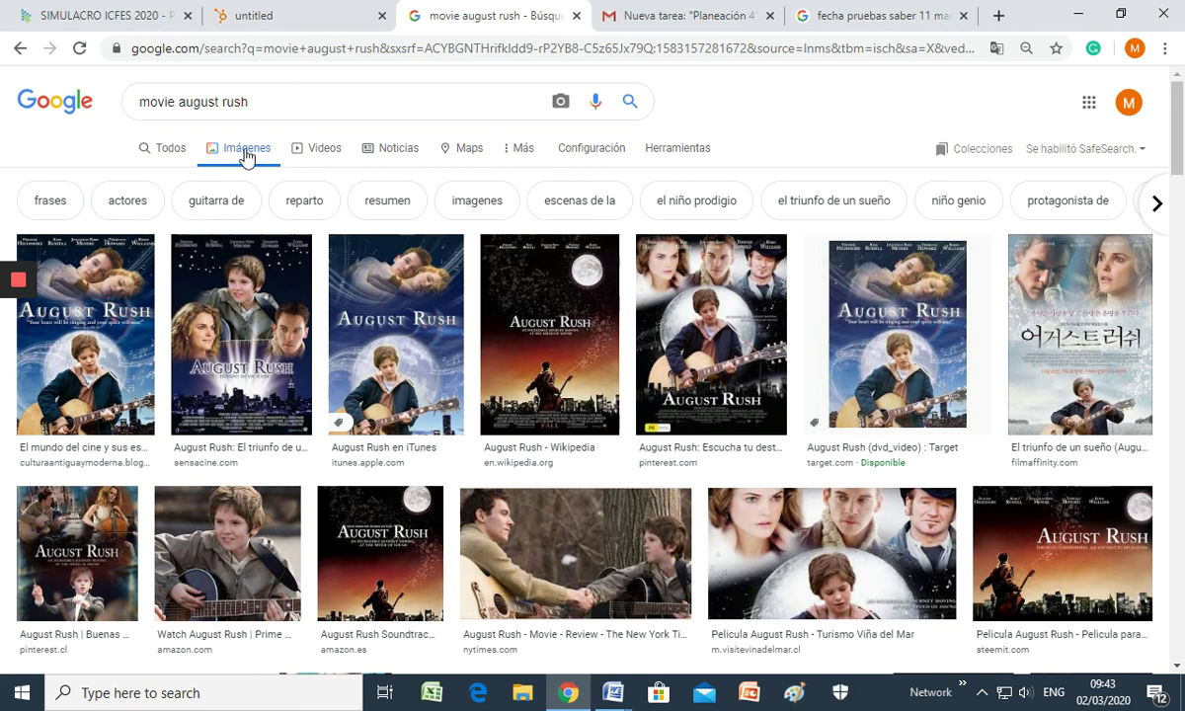
right_click(393, 295)
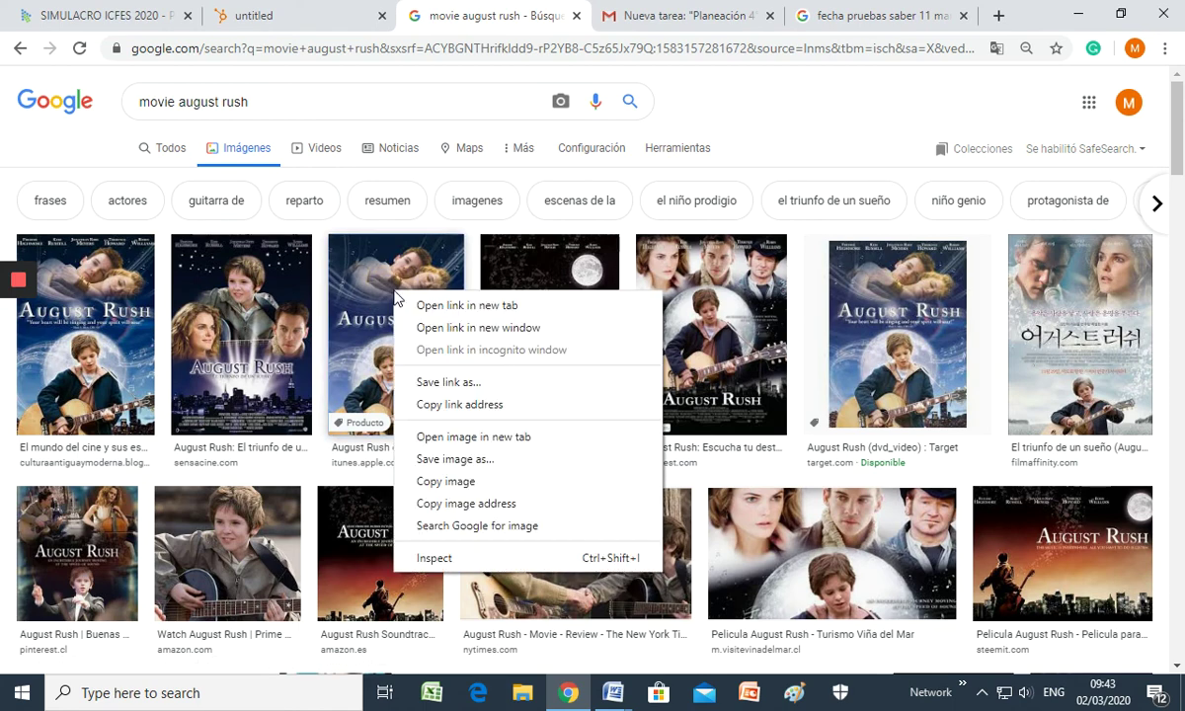
left_click(469, 483)
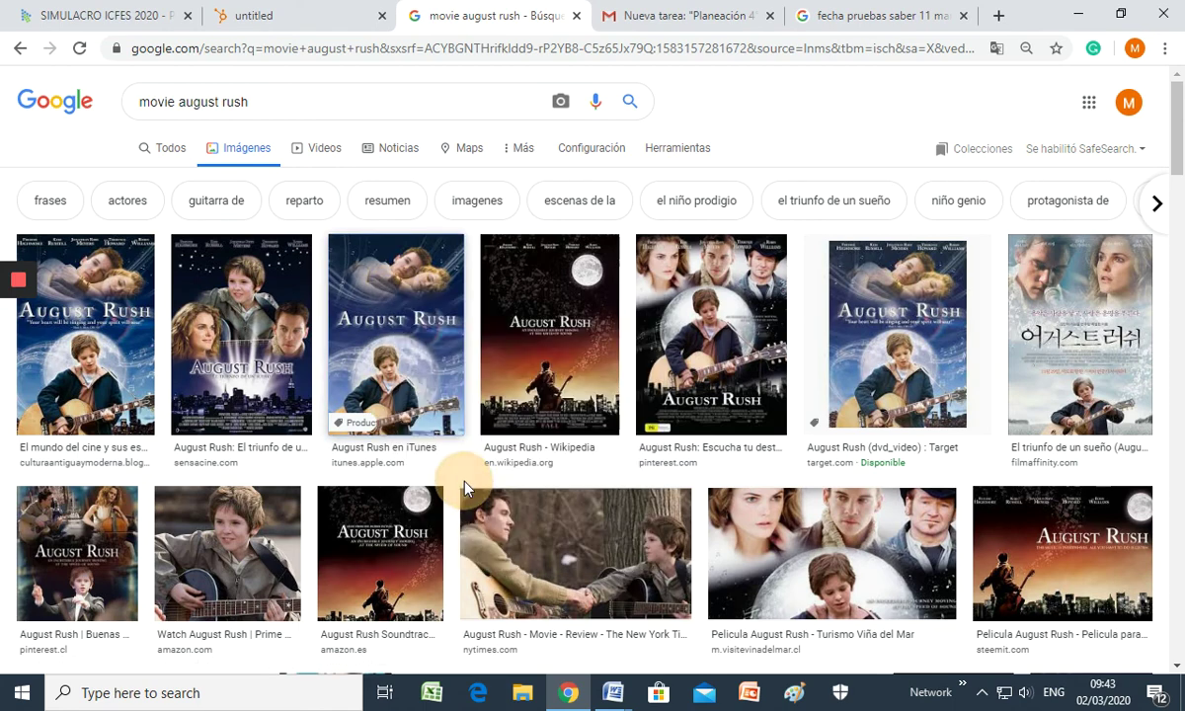
- Return to Document1 in Word and paste the poster as a Bitmap into the August Rush row's picture cell
mouse_move(610, 701)
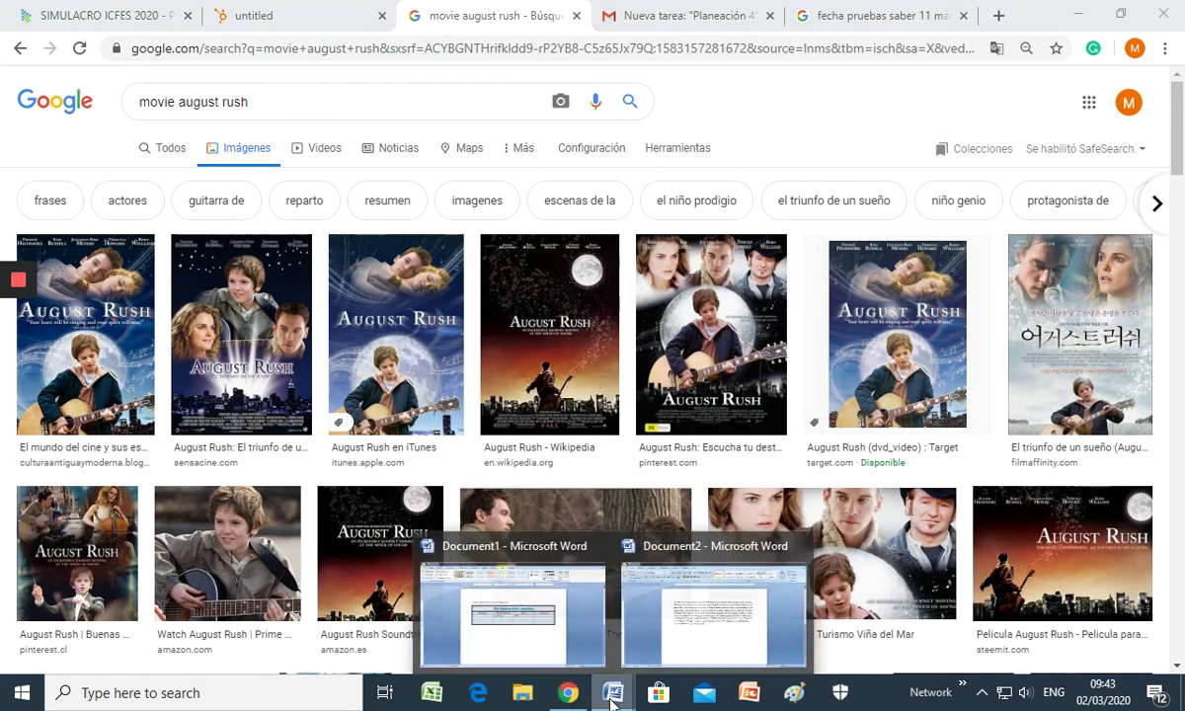
left_click(523, 632)
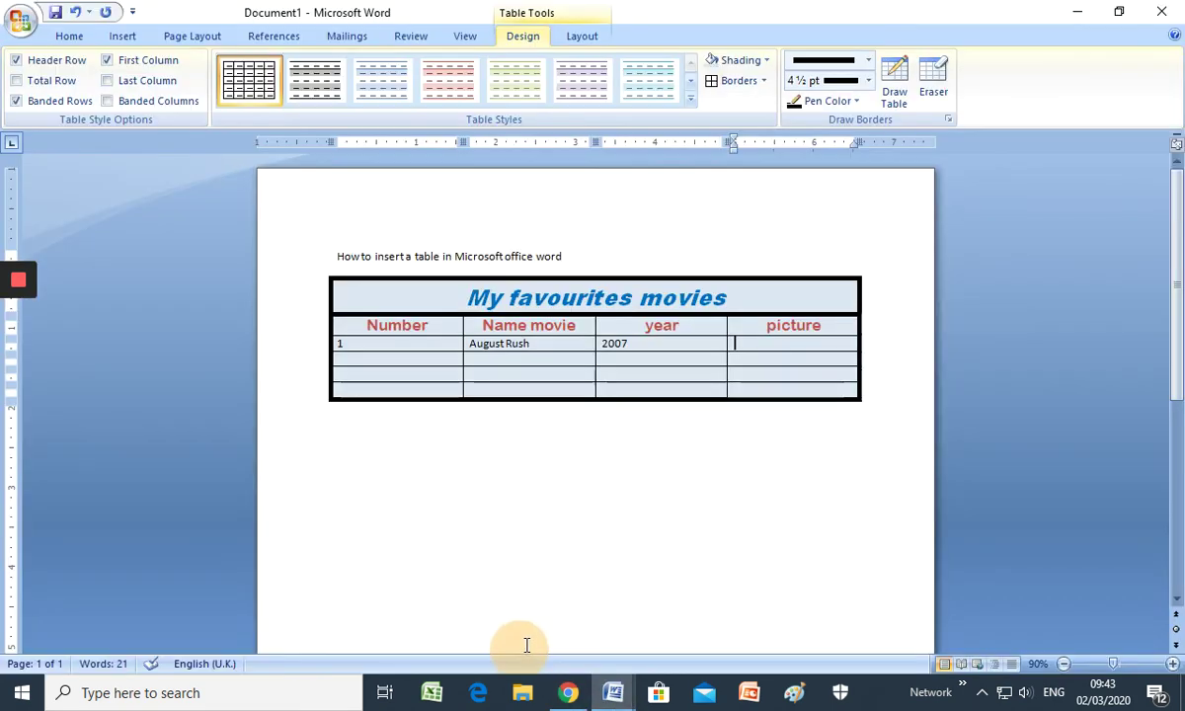
left_click(746, 343)
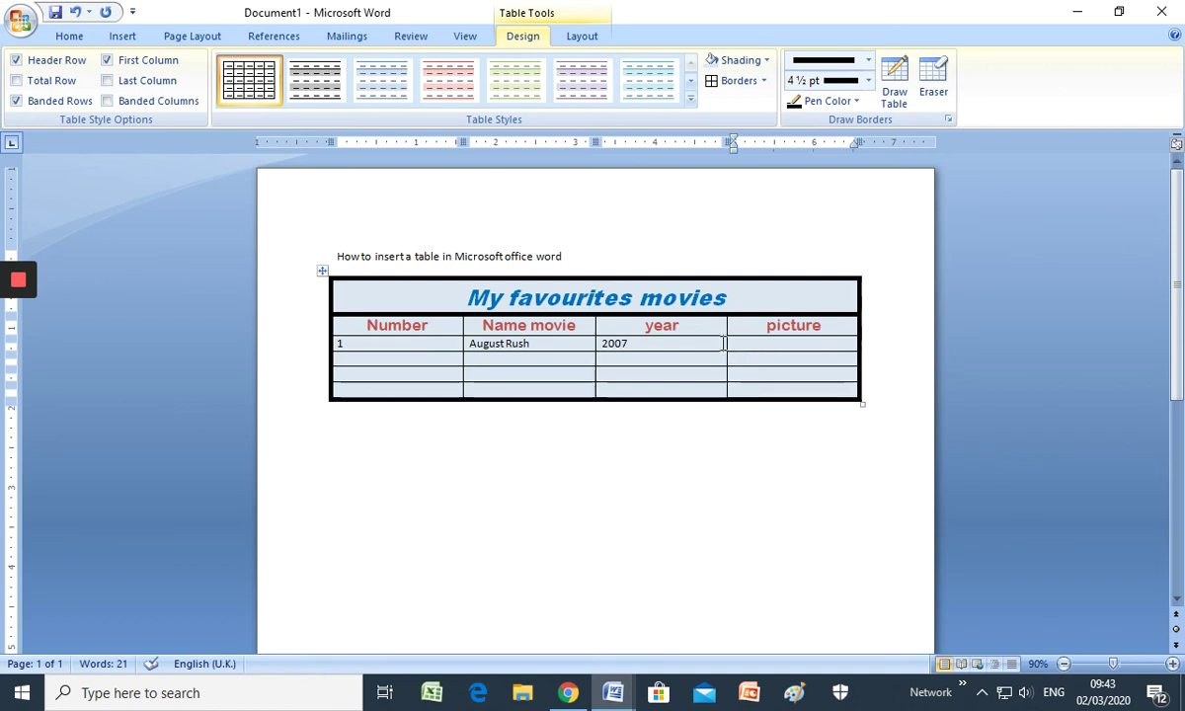
left_click(69, 36)
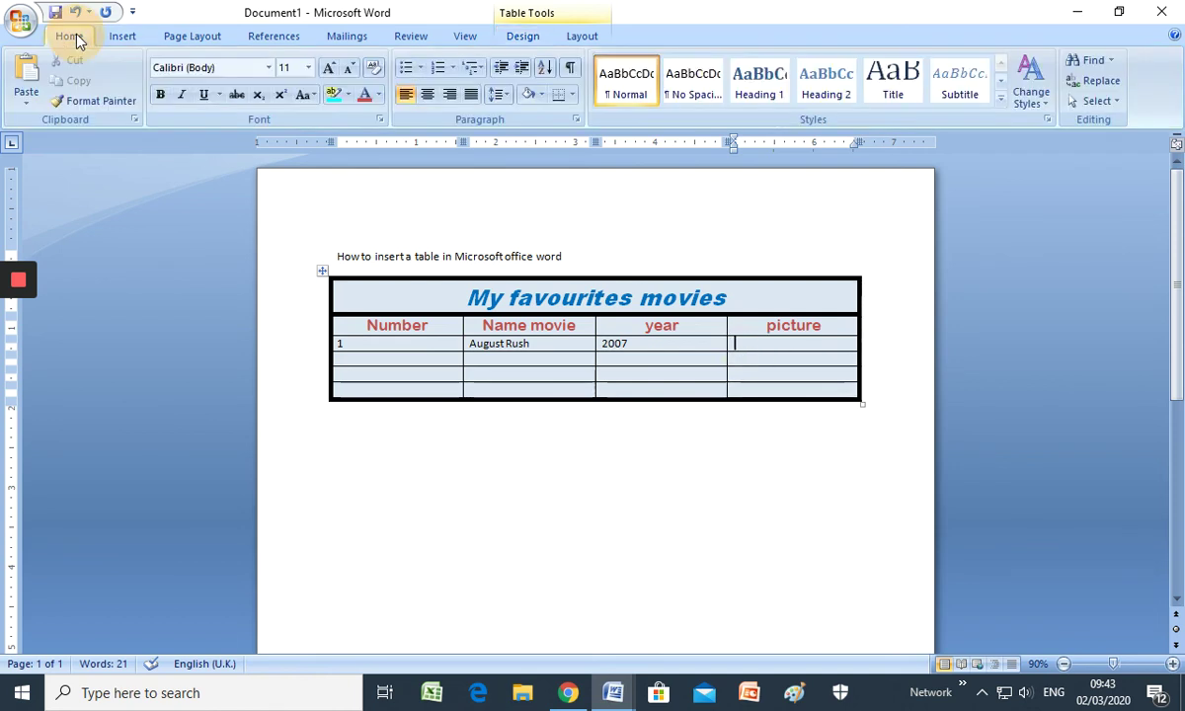
left_click(26, 107)
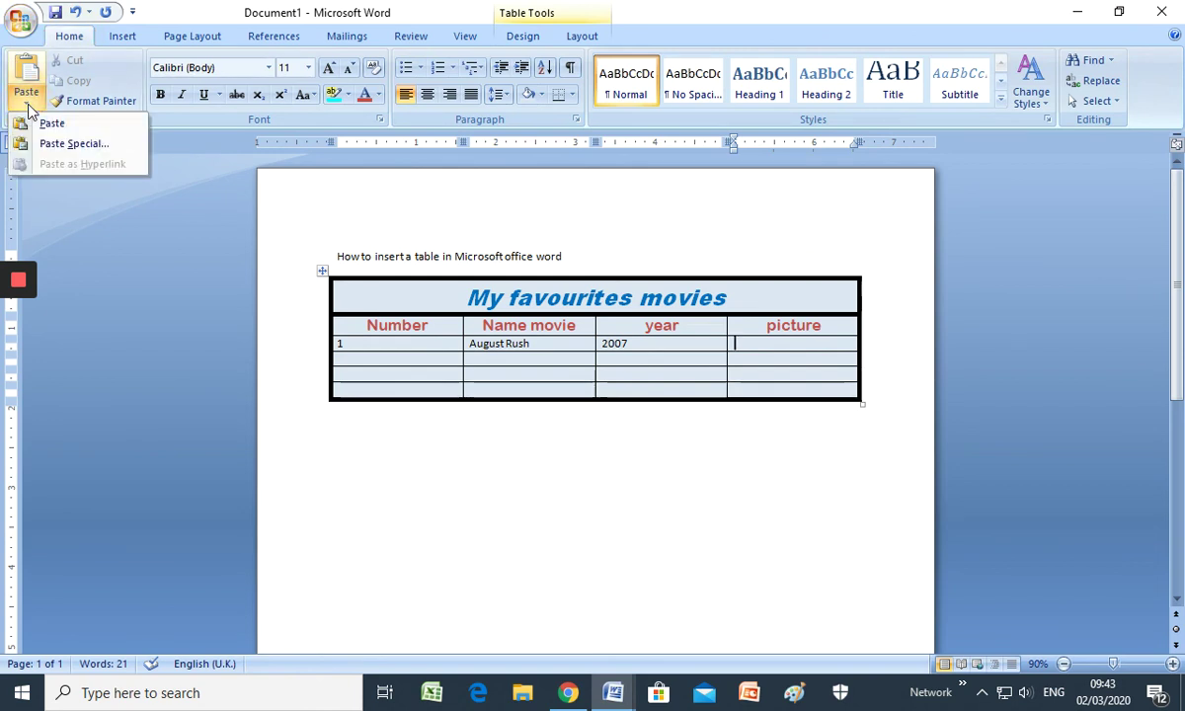
left_click(73, 144)
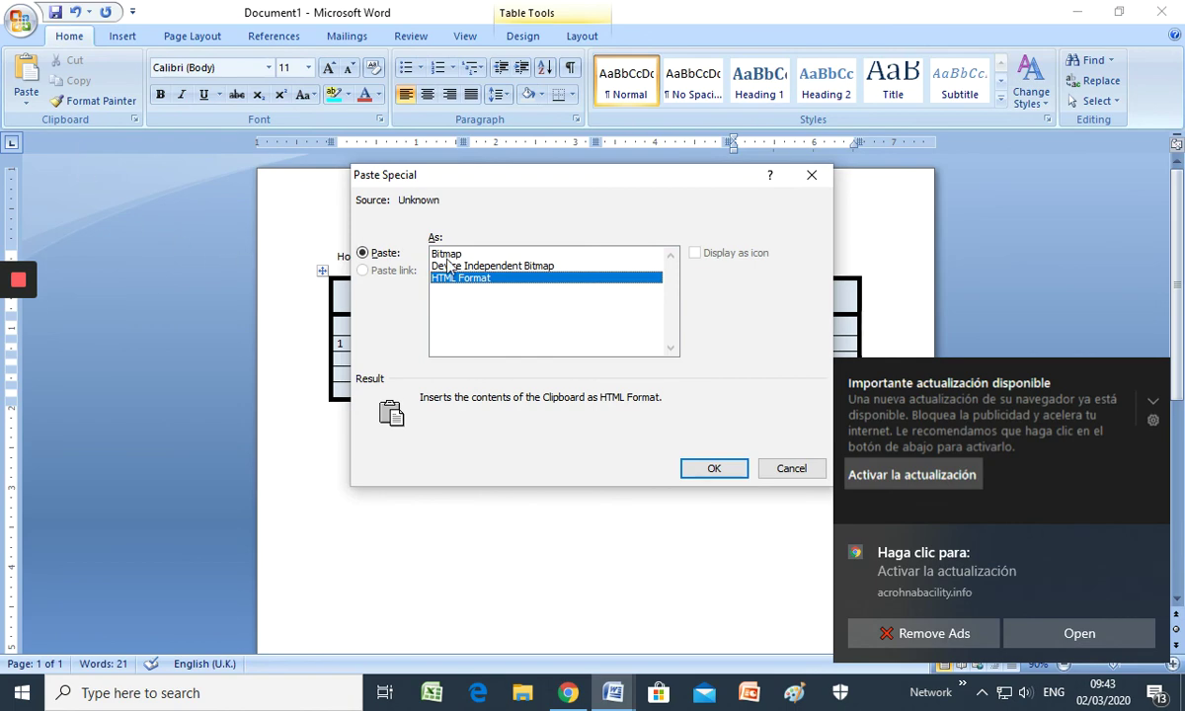
left_click(447, 254)
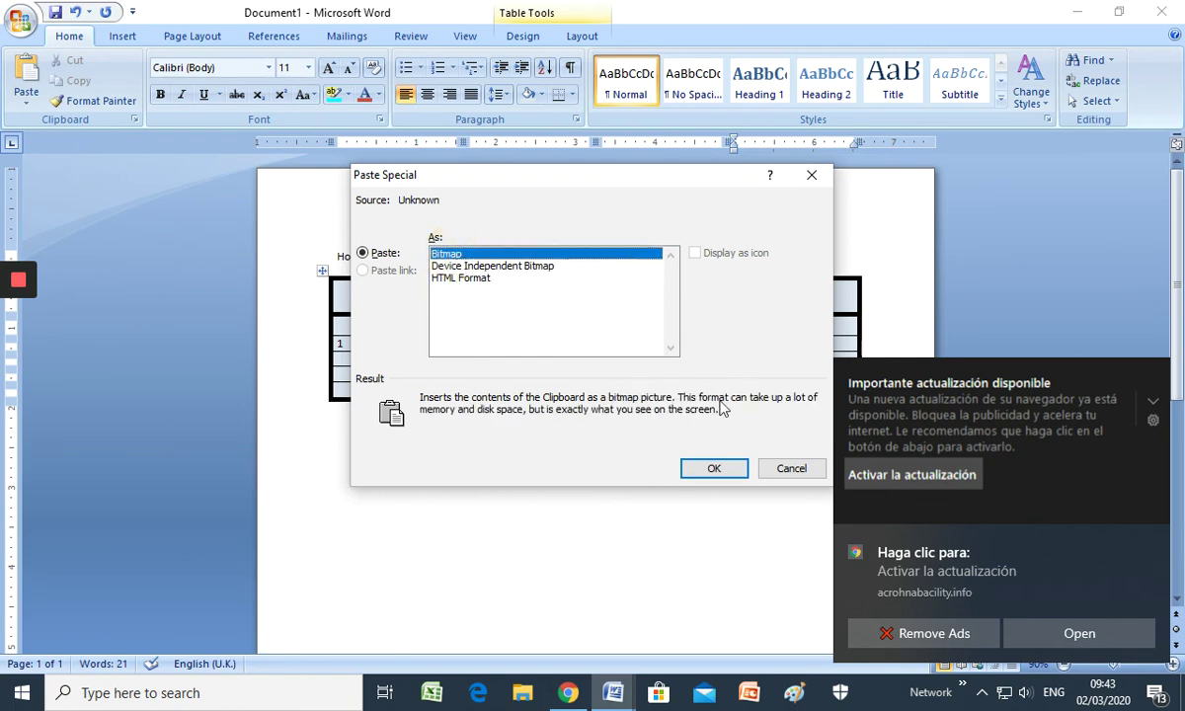
left_click(707, 465)
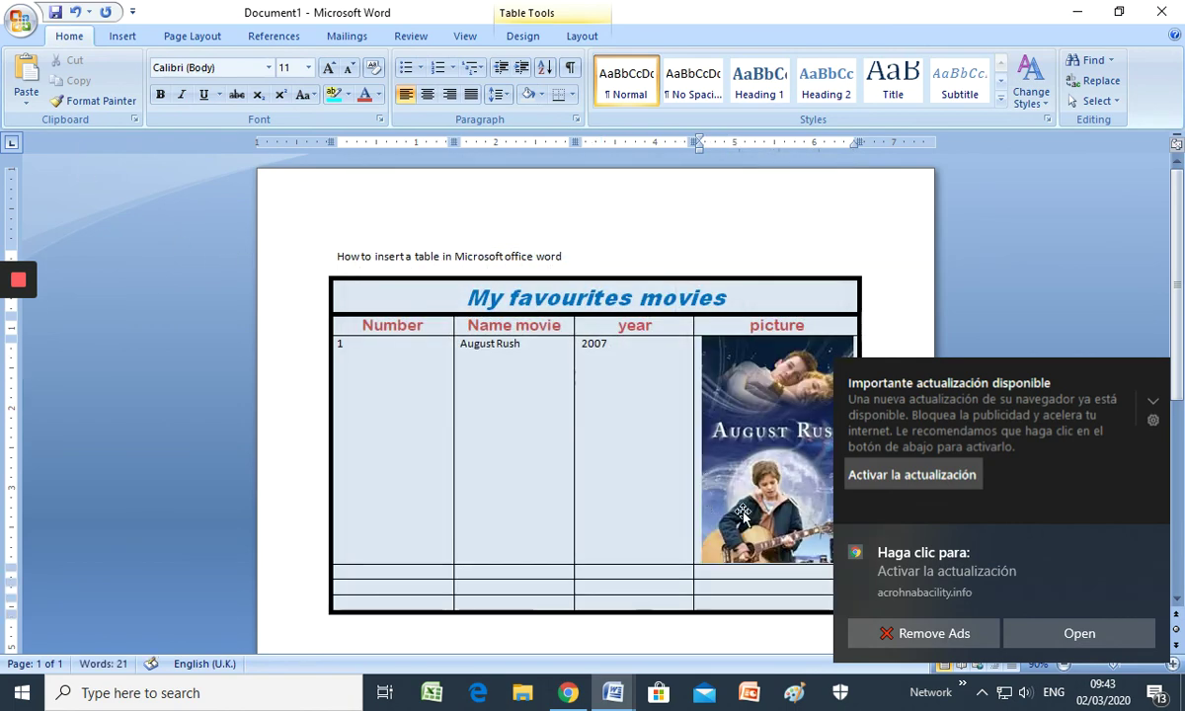
left_click(1152, 541)
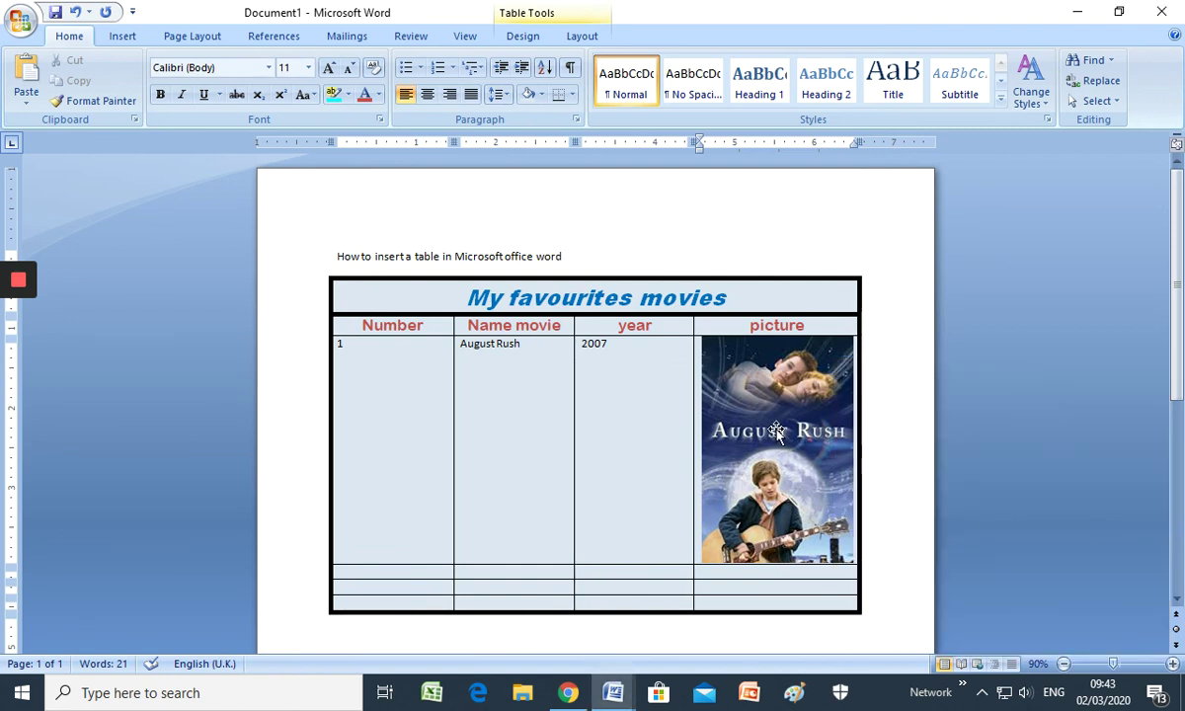
- Shrink the August Rush poster proportionally to about 1.1 inches wide and centre it in its cell
left_click(743, 531)
left_click_drag(701, 563, 771, 457)
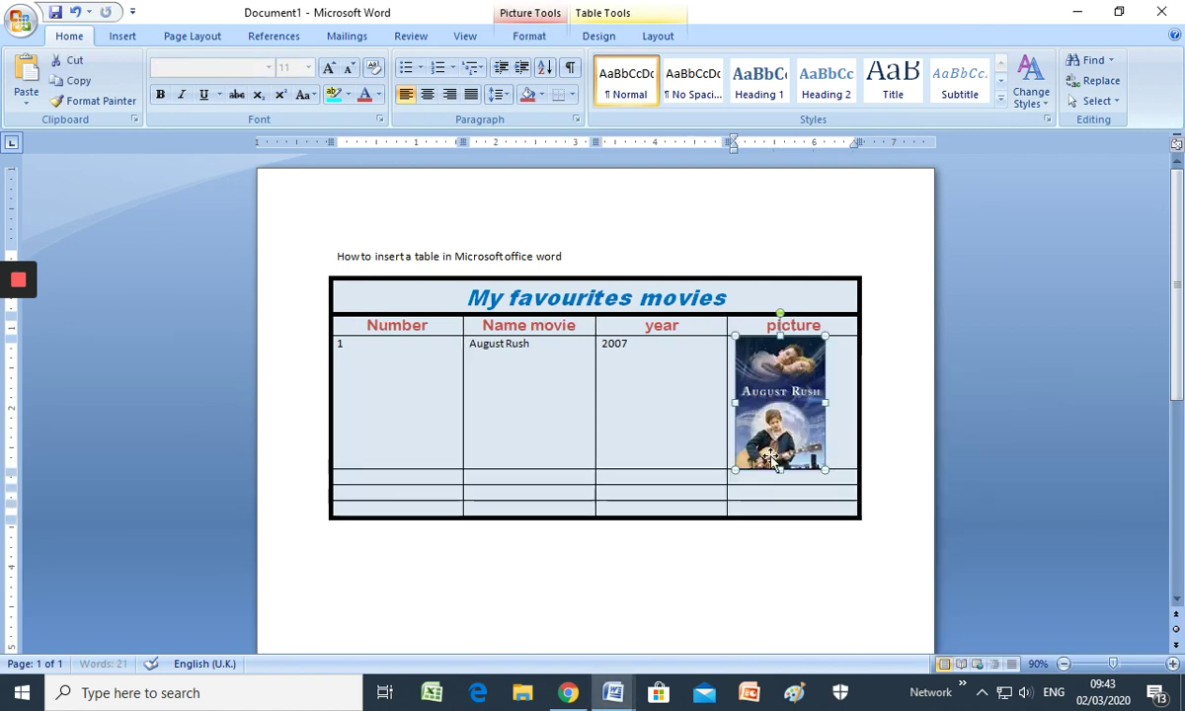
left_click(428, 95)
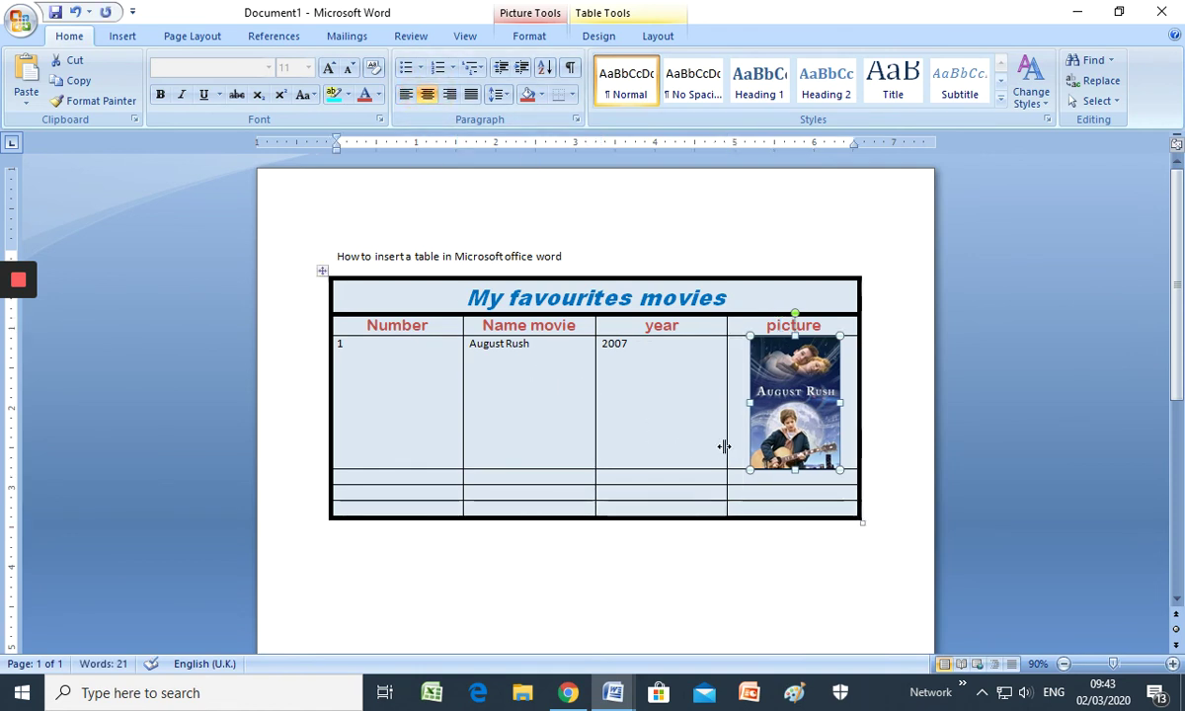
- Centre the number, movie name and year in the August Rush row and set their font size to 16
left_click_drag(629, 344, 383, 355)
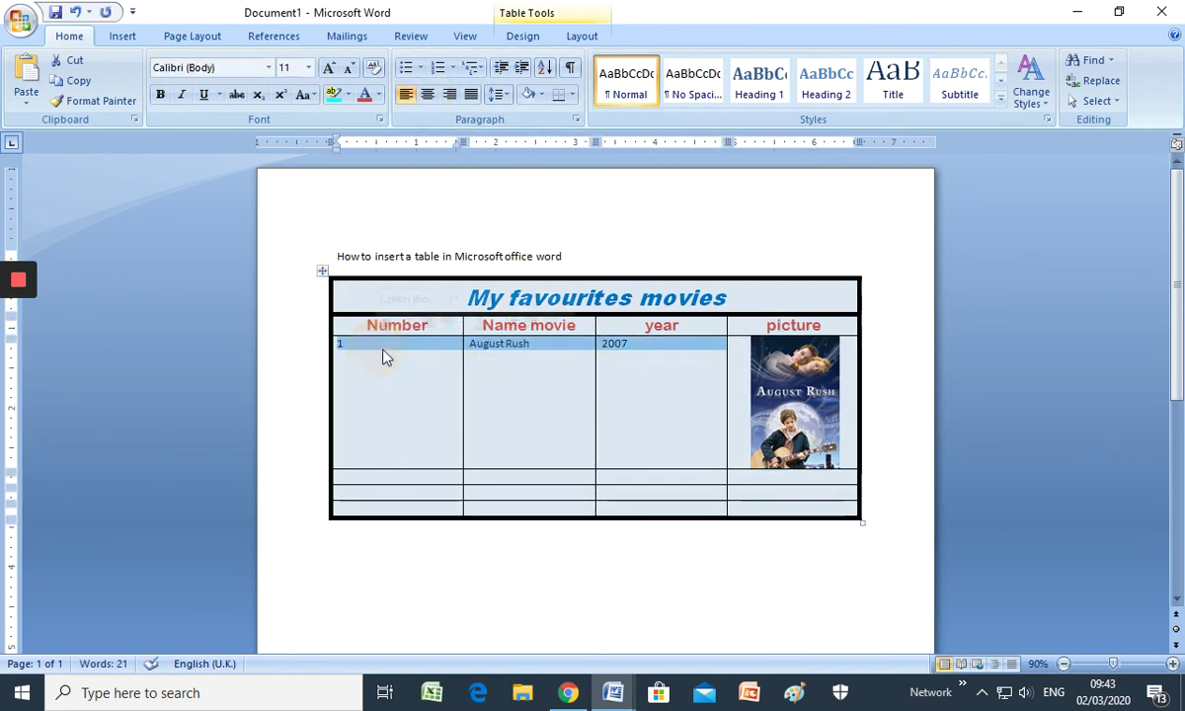
left_click(427, 95)
left_click(308, 68)
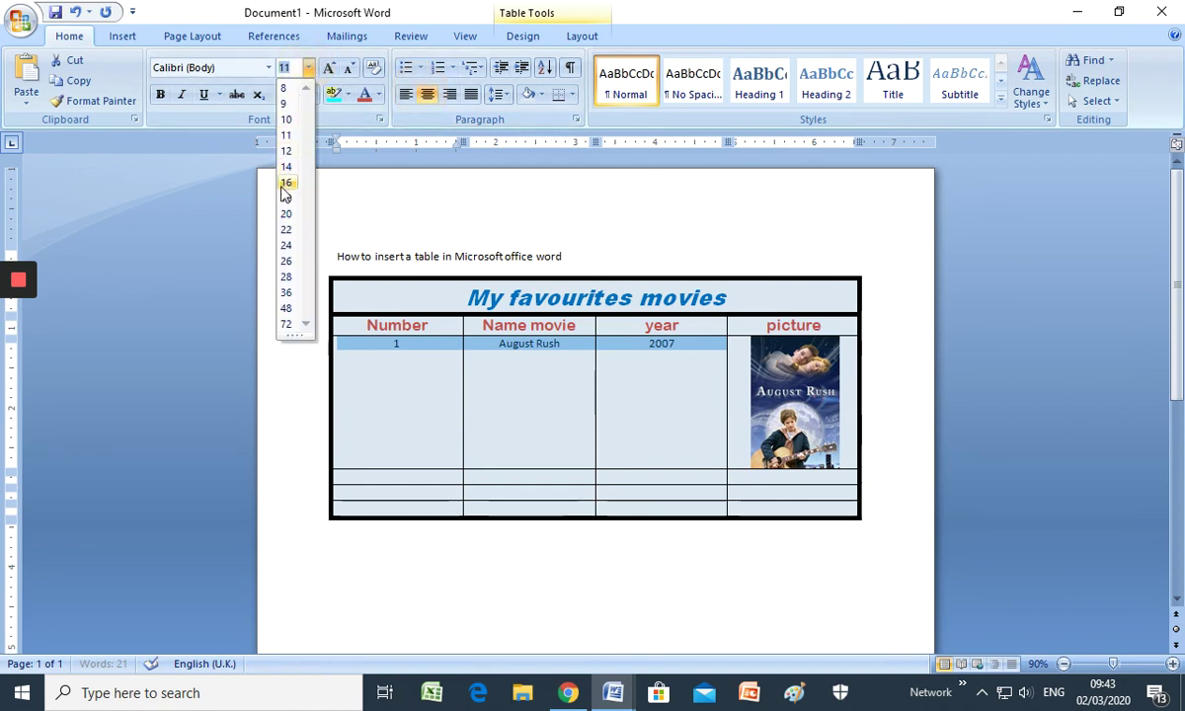
left_click(288, 186)
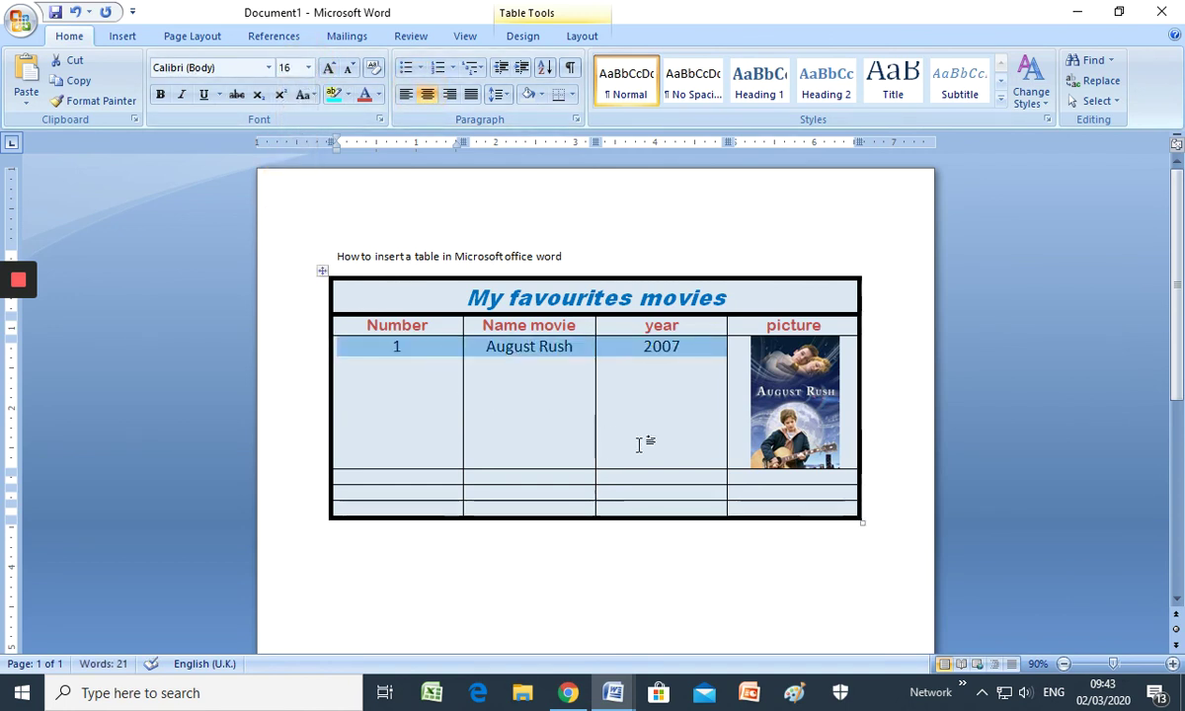
left_click(875, 374)
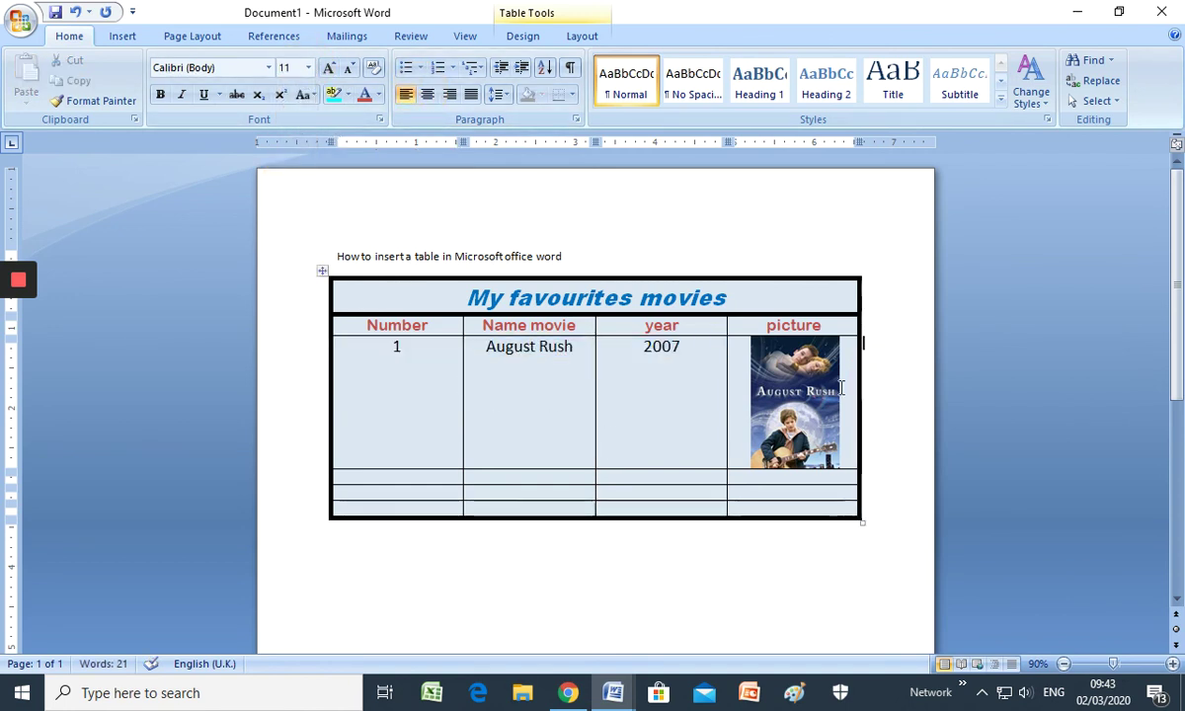